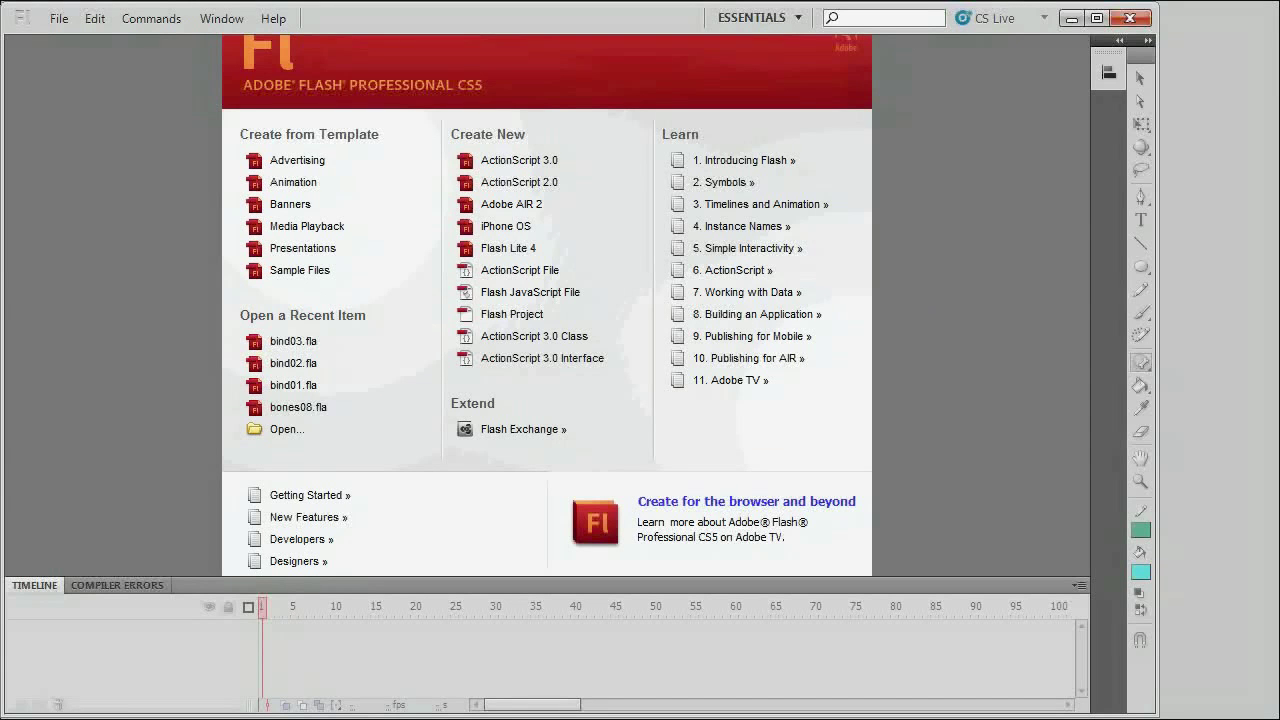
# - Create a new ActionScript 3.0 document from the Welcome Screen
pyautogui.click(527, 160)
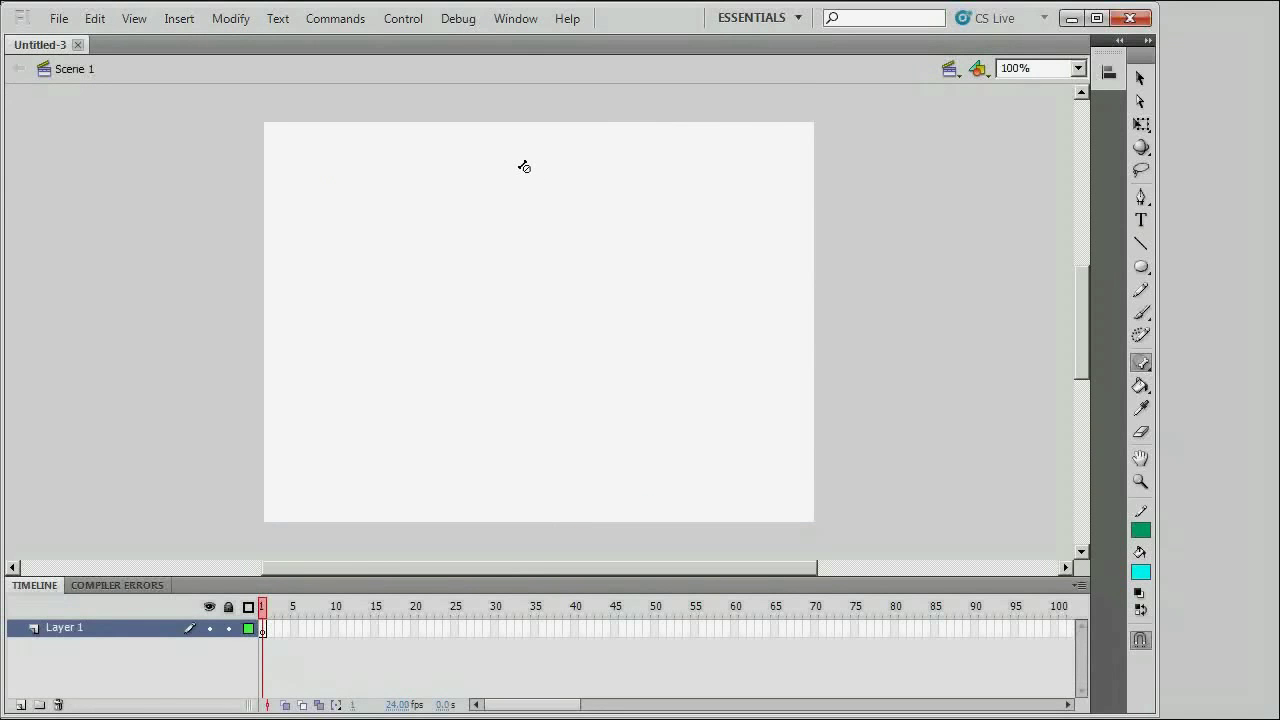
# - Draw a large cyan oval and add four bones from its centre to the top, right, bottom and left edges
pyautogui.click(1141, 267)
pyautogui.moveTo(347, 197); pyautogui.dragTo(728, 457)
pyautogui.click(1141, 362)
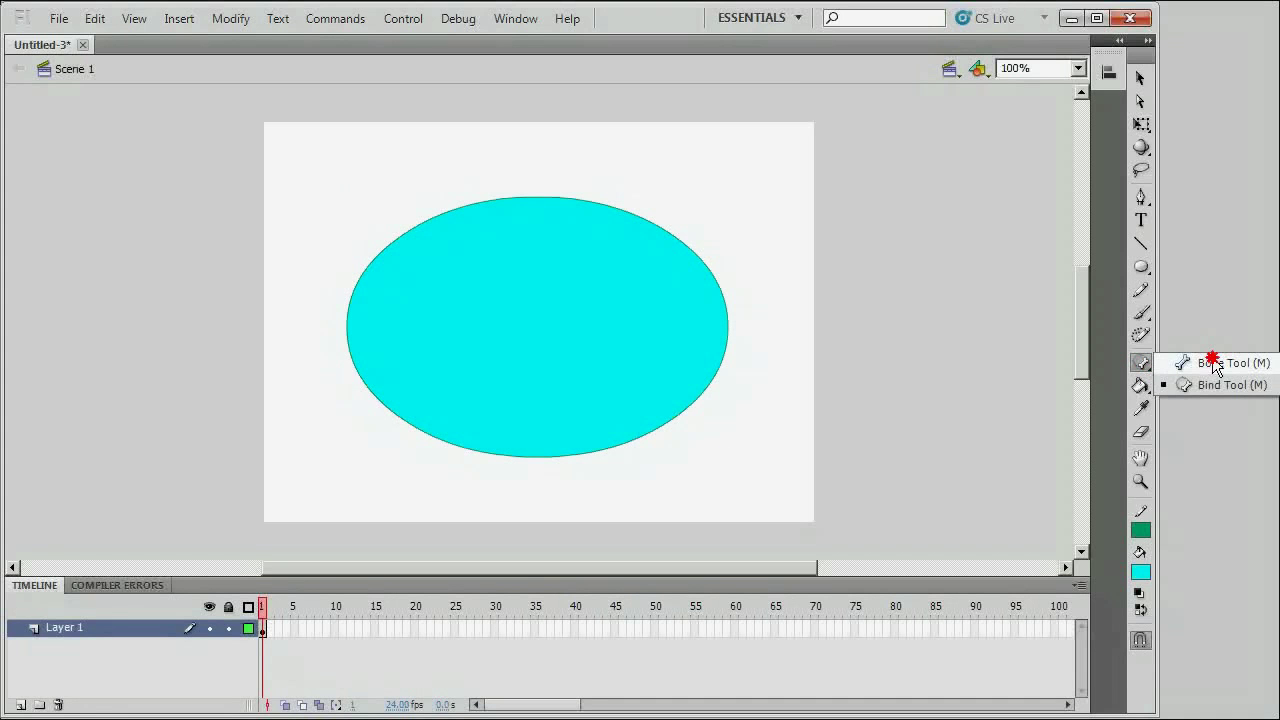
pyautogui.click(1214, 363)
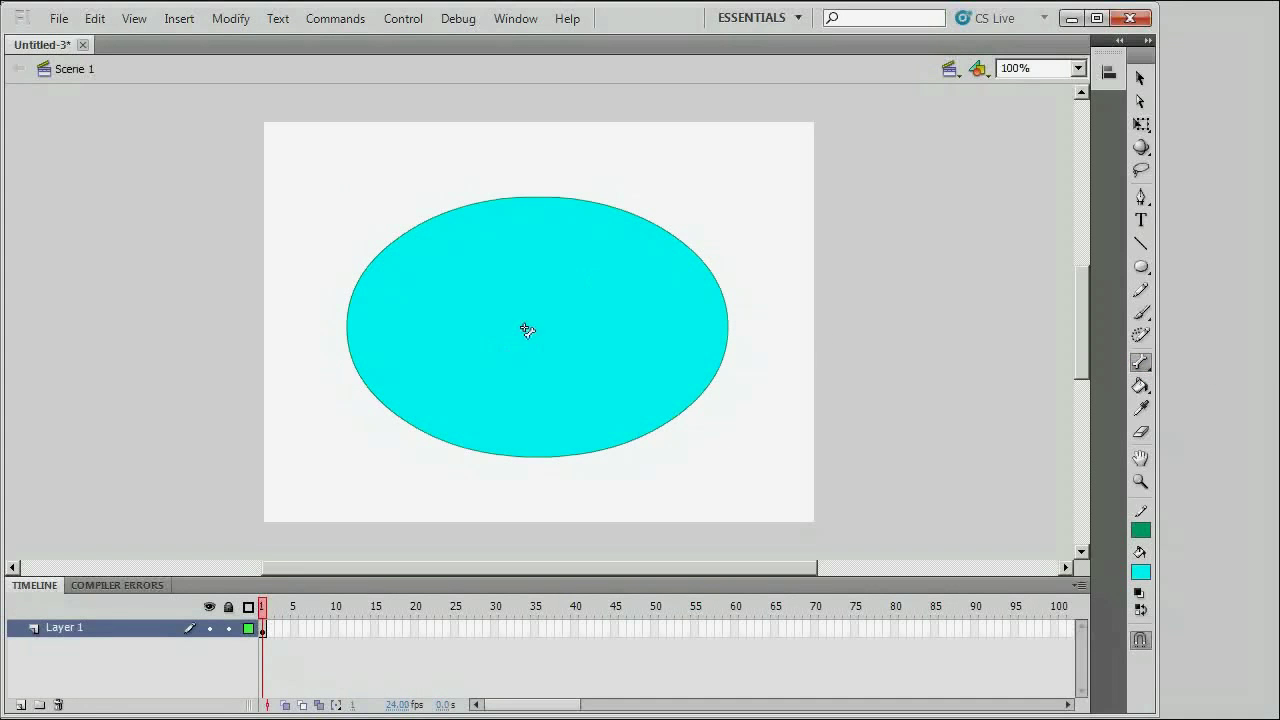
pyautogui.moveTo(540, 321); pyautogui.dragTo(539, 199)
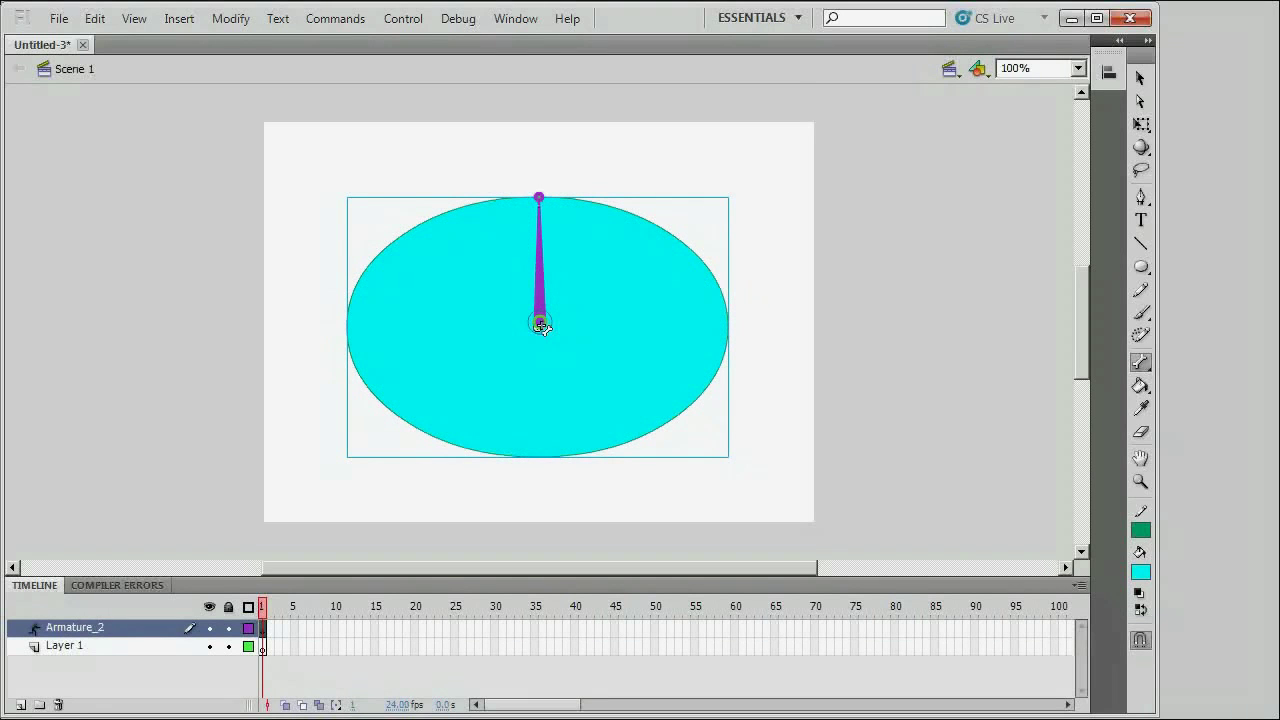
pyautogui.moveTo(541, 326); pyautogui.dragTo(727, 328)
pyautogui.moveTo(539, 324); pyautogui.dragTo(537, 456)
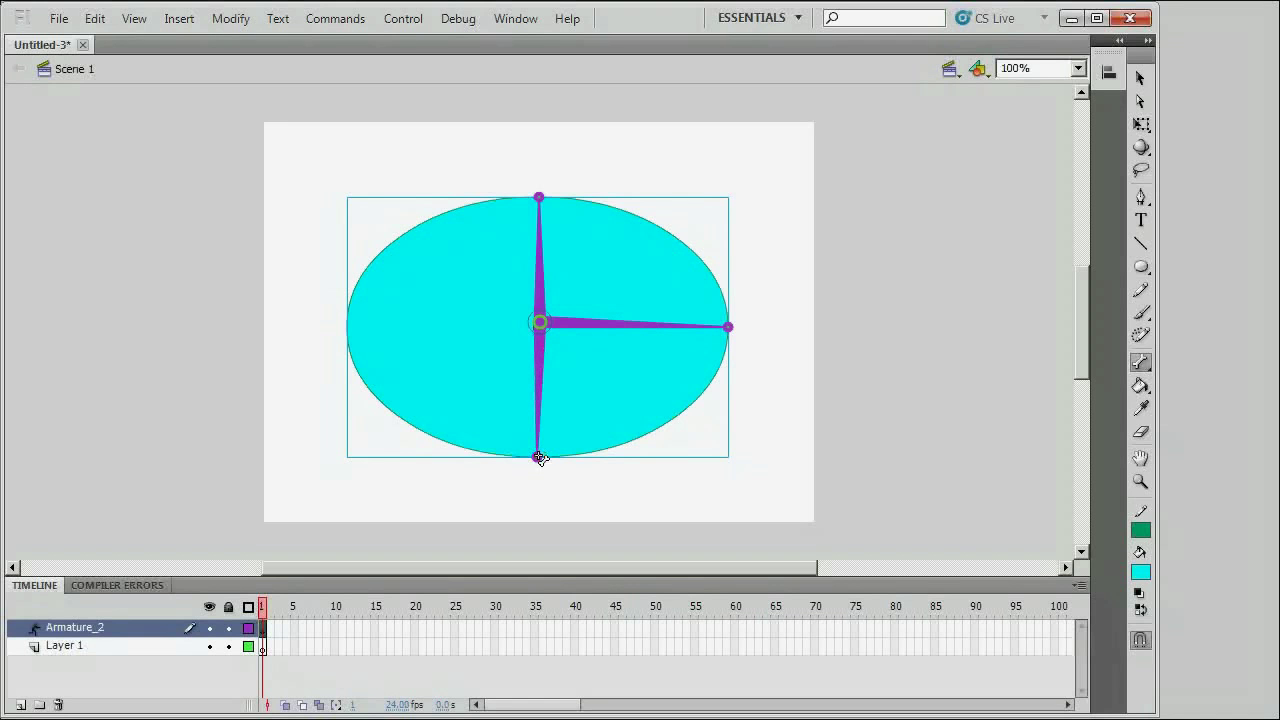
pyautogui.moveTo(539, 323); pyautogui.dragTo(350, 318)
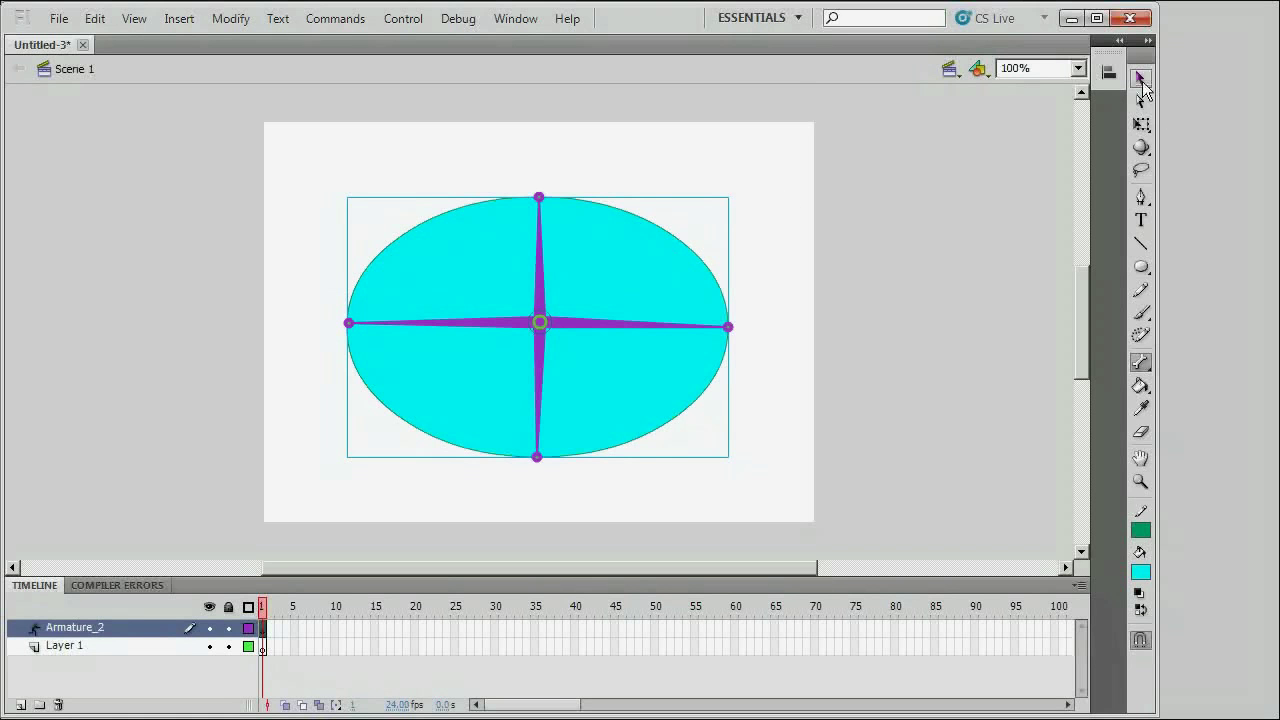
pyautogui.click(1142, 82)
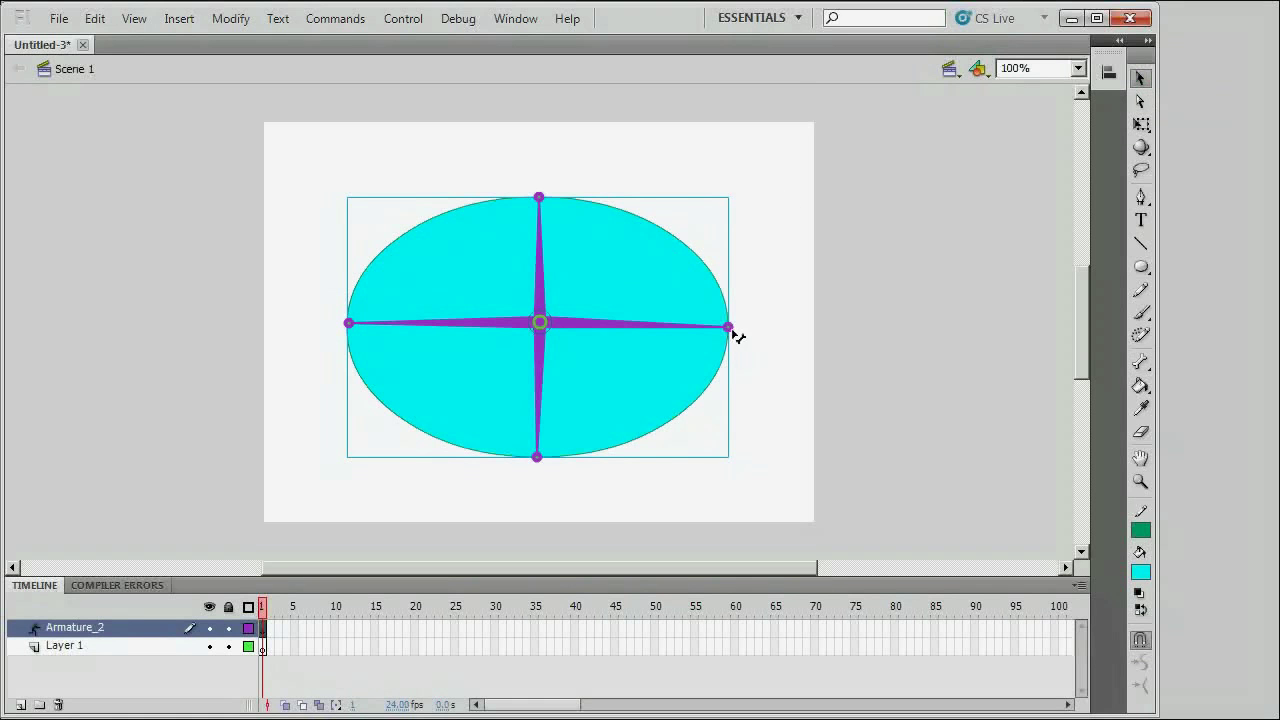
# - Test-bend the right and top bones, undo both bends, and switch to the Bind tool
pyautogui.moveTo(734, 331); pyautogui.dragTo(735, 254)
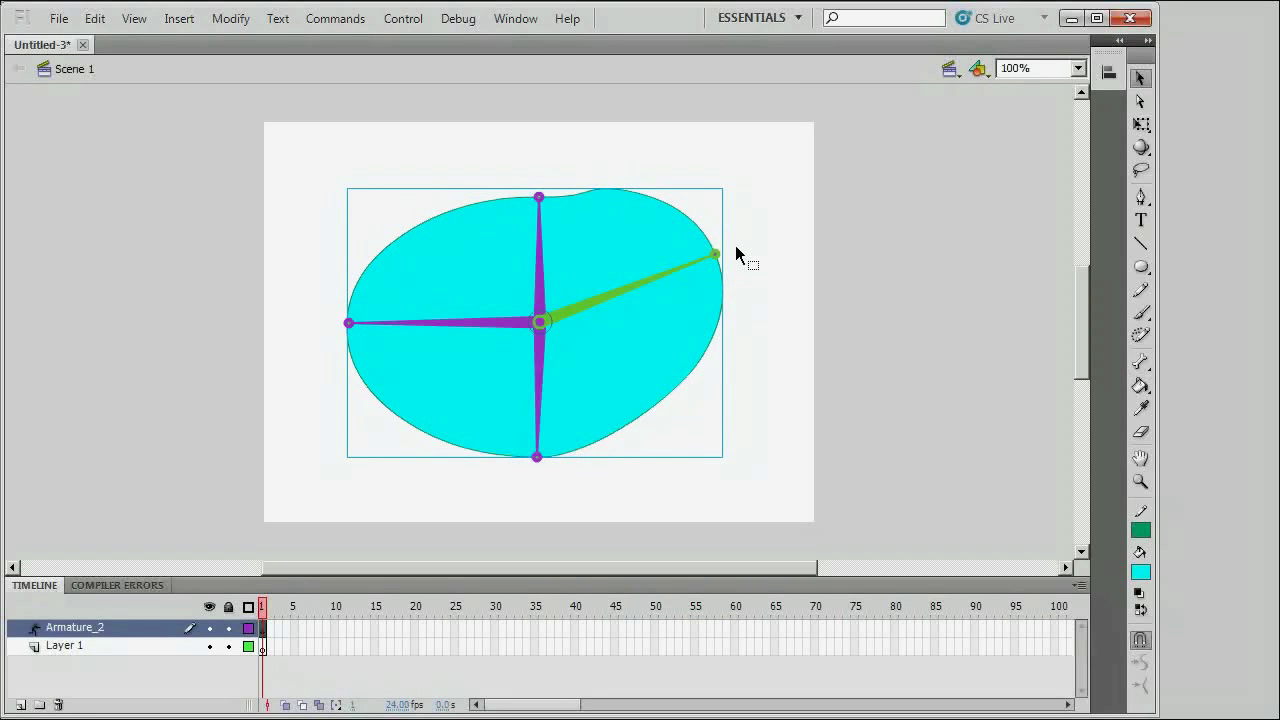
pyautogui.hotkey('ctrl', 'z')
pyautogui.moveTo(541, 200); pyautogui.dragTo(612, 219)
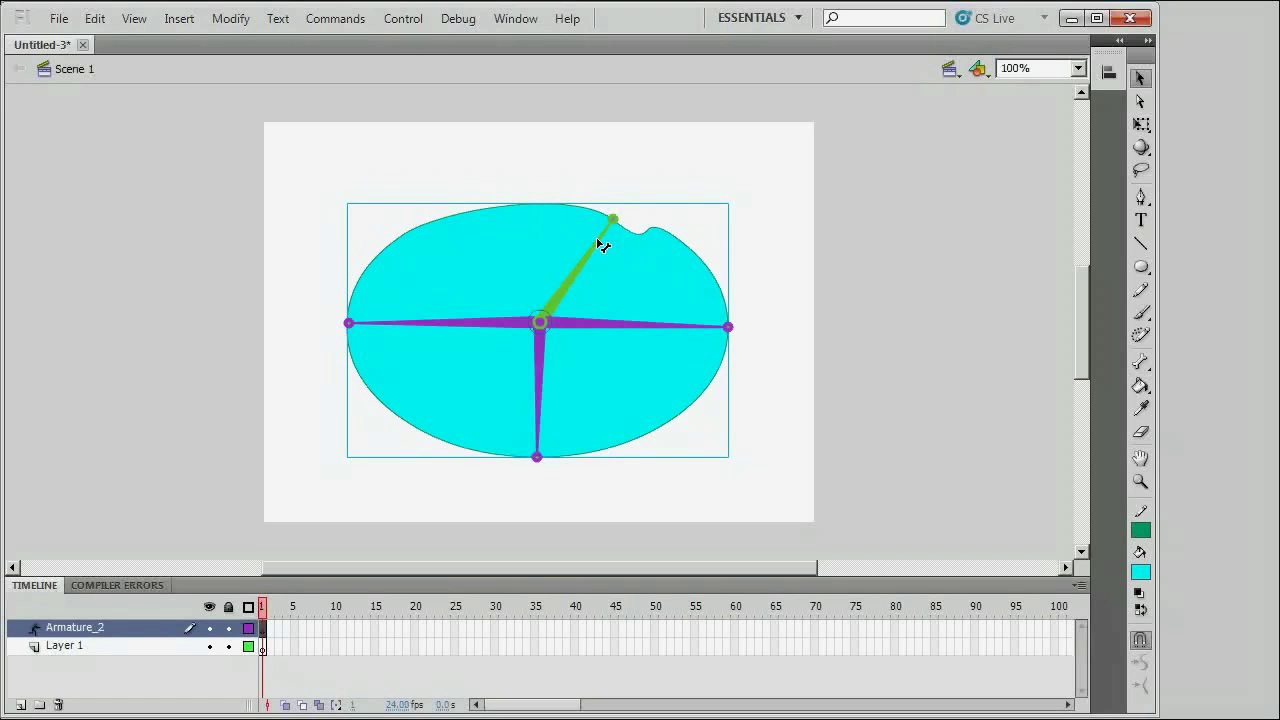
pyautogui.hotkey('ctrl', 'z')
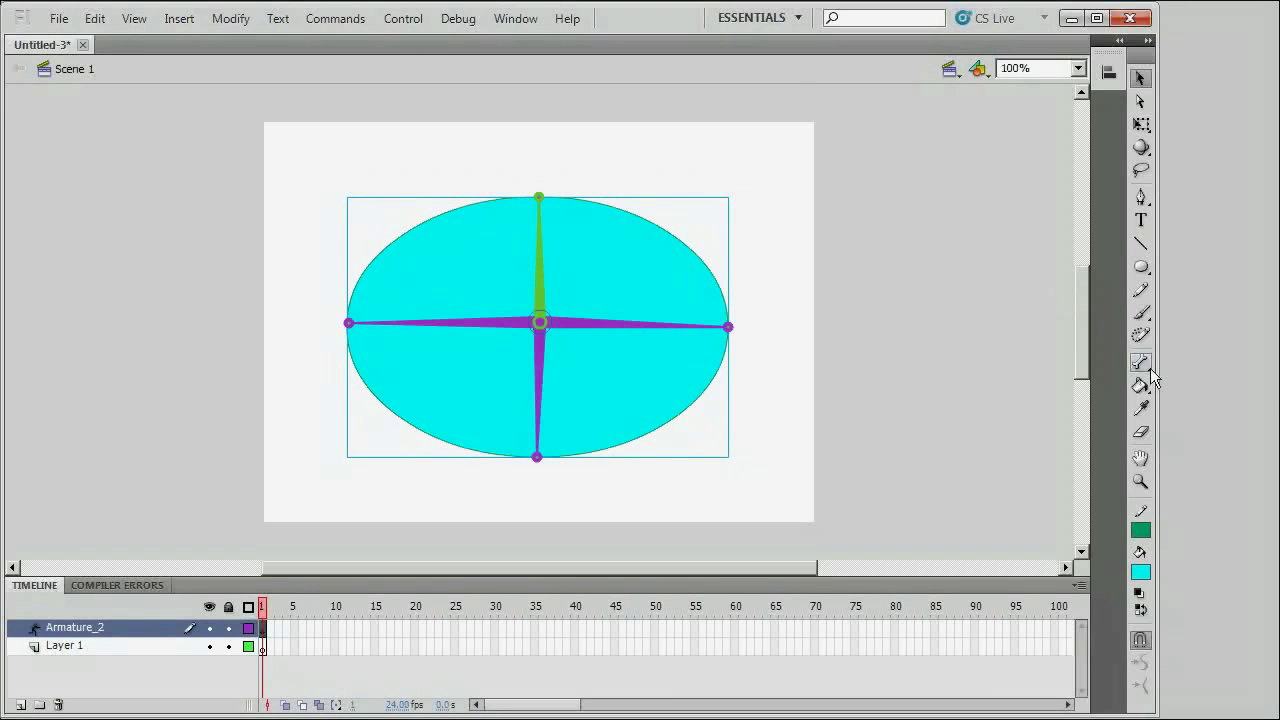
pyautogui.moveTo(1151, 373); pyautogui.dragTo(1216, 391)
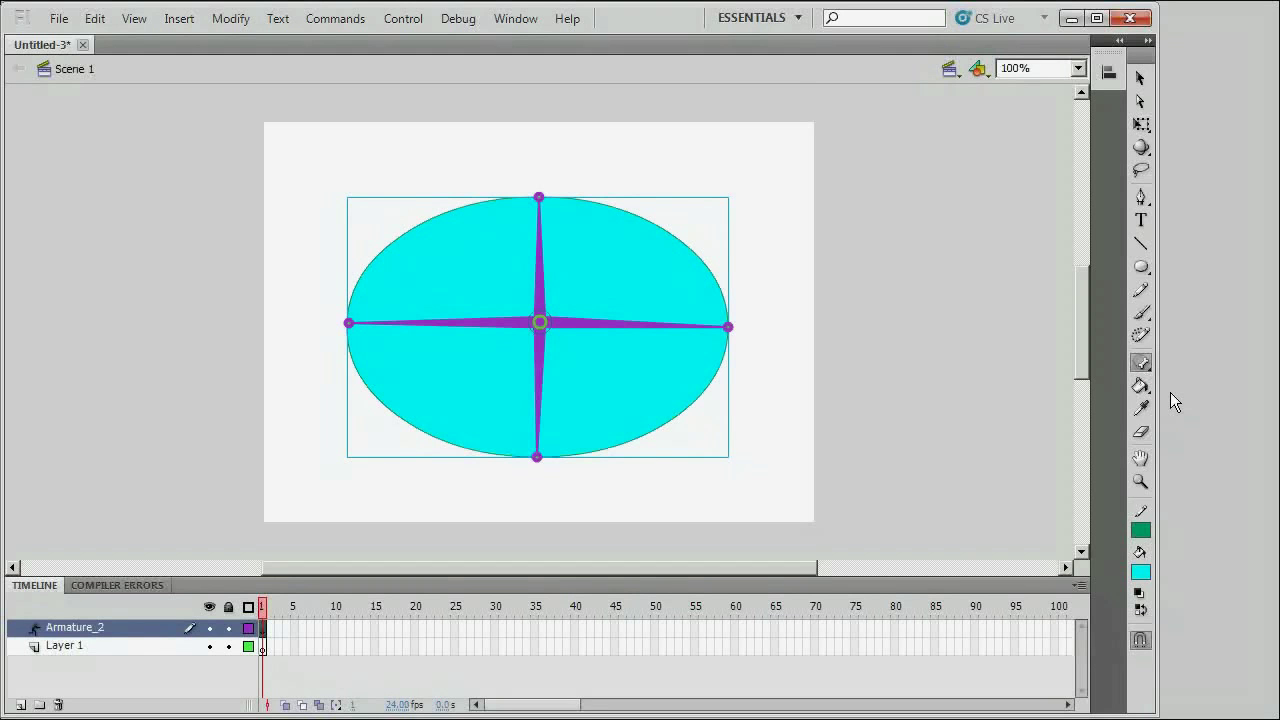
# - Select the right bone with the Bind tool to show its bound points at 200% zoom
pyautogui.click(607, 329)
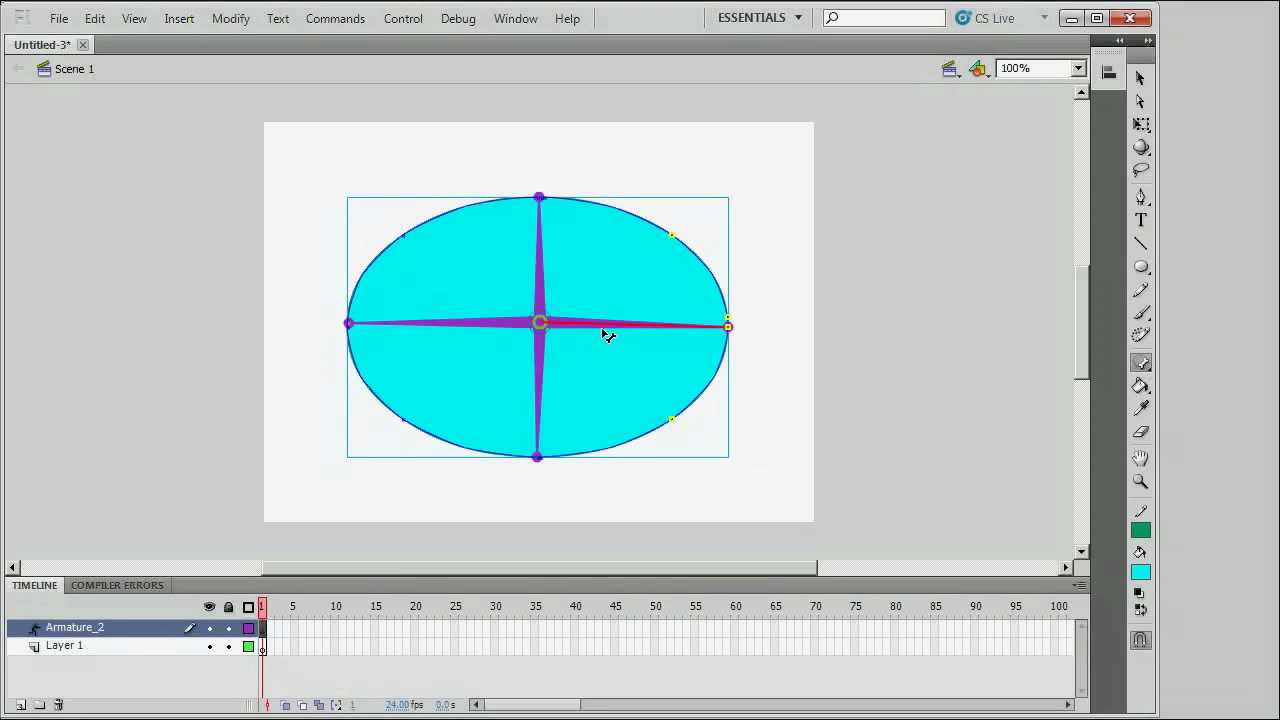
pyautogui.hotkey('ctrl', '=')
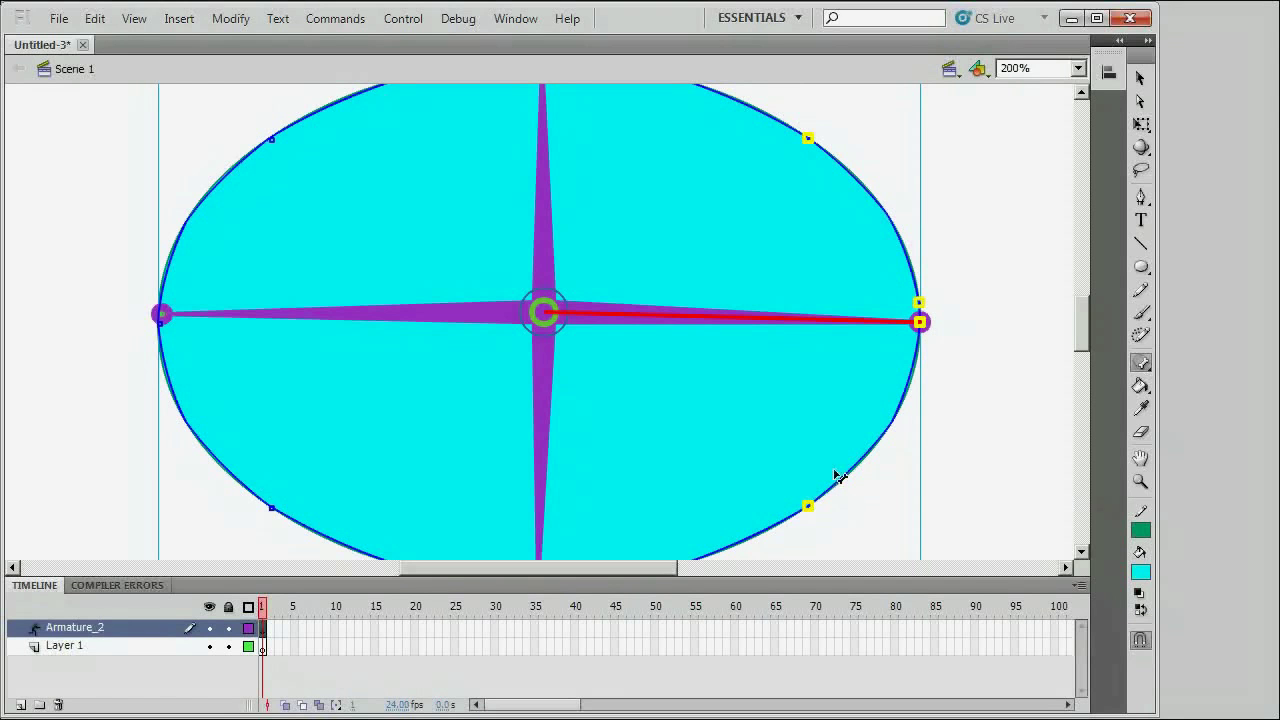
pyautogui.moveTo(1084, 334); pyautogui.dragTo(1080, 318)
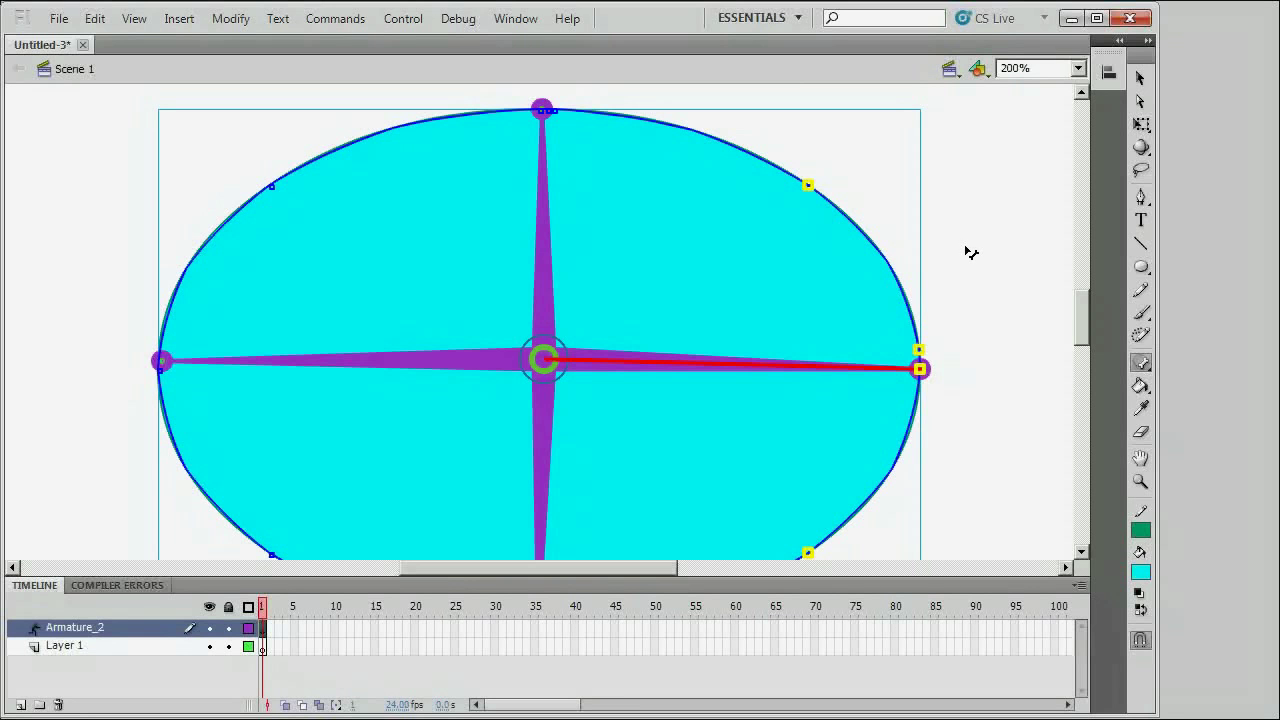
# - Bind the upper-right control point to the right bone, then select the top bone to view its bindings
pyautogui.keyDown('shift'); pyautogui.click(811, 187); pyautogui.keyUp('shift')
pyautogui.moveTo(793, 153); pyautogui.dragTo(986, 400)
pyautogui.moveTo(797, 160); pyautogui.dragTo(966, 410)
pyautogui.keyDown('ctrl'); pyautogui.click(810, 186); pyautogui.keyUp('ctrl')
pyautogui.keyDown('shift'); pyautogui.click(810, 186); pyautogui.keyUp('shift')
pyautogui.click(810, 190)
pyautogui.click(549, 238)
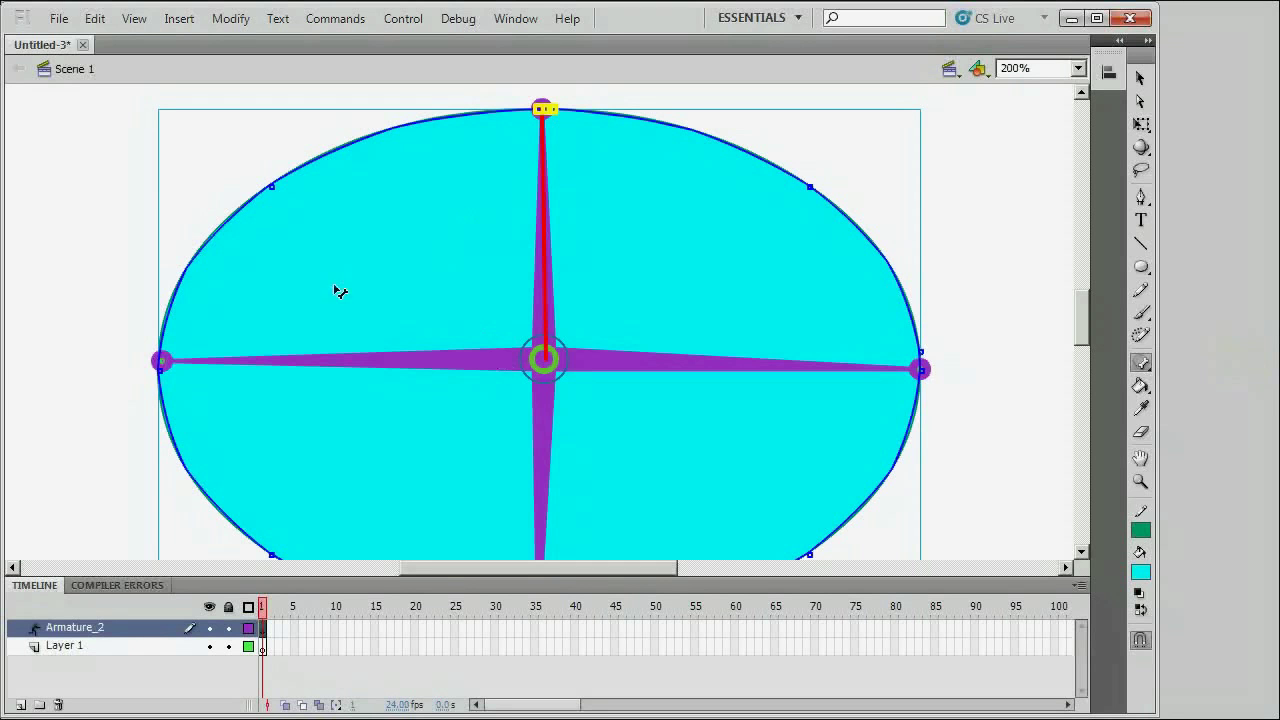
# - Check the left and top bones' bound points at 400% zoom, then return to the Selection tool
pyautogui.click(365, 367)
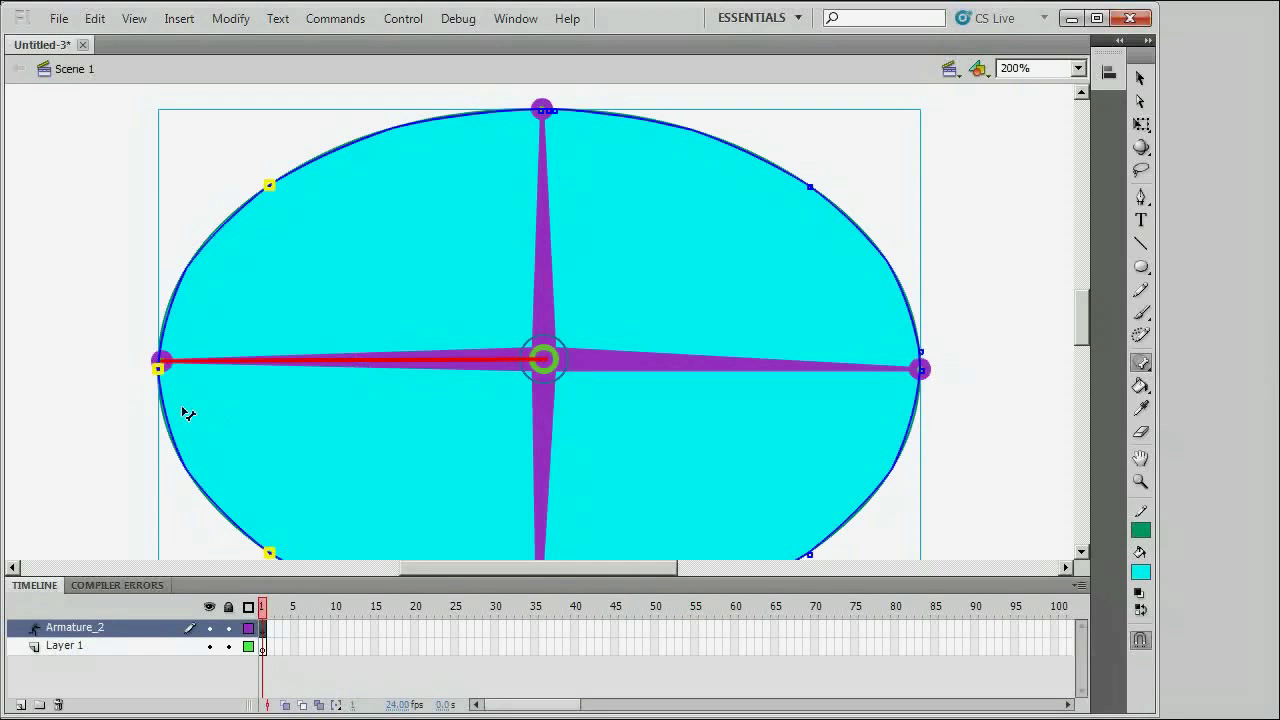
pyautogui.moveTo(1081, 308)
pyautogui.mouseDown()
pyautogui.moveTo(1080, 322)
pyautogui.moveTo(1086, 295)
pyautogui.mouseUp()
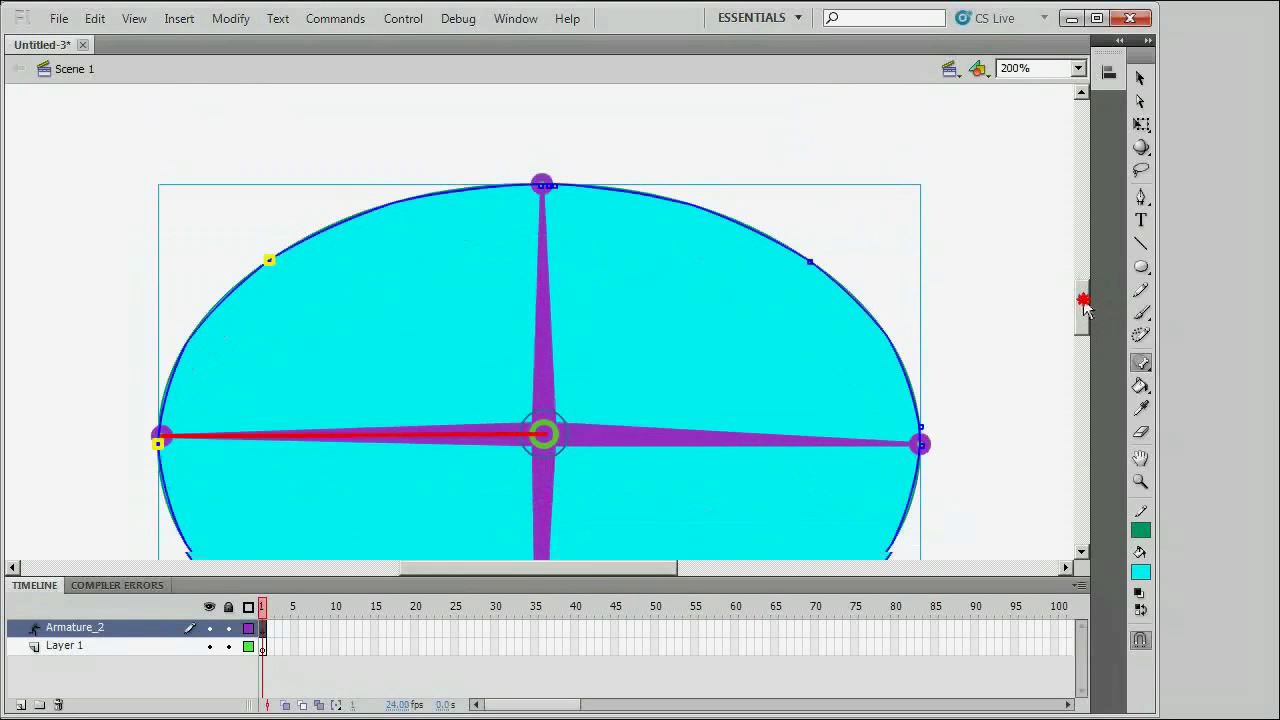
pyautogui.click(547, 344)
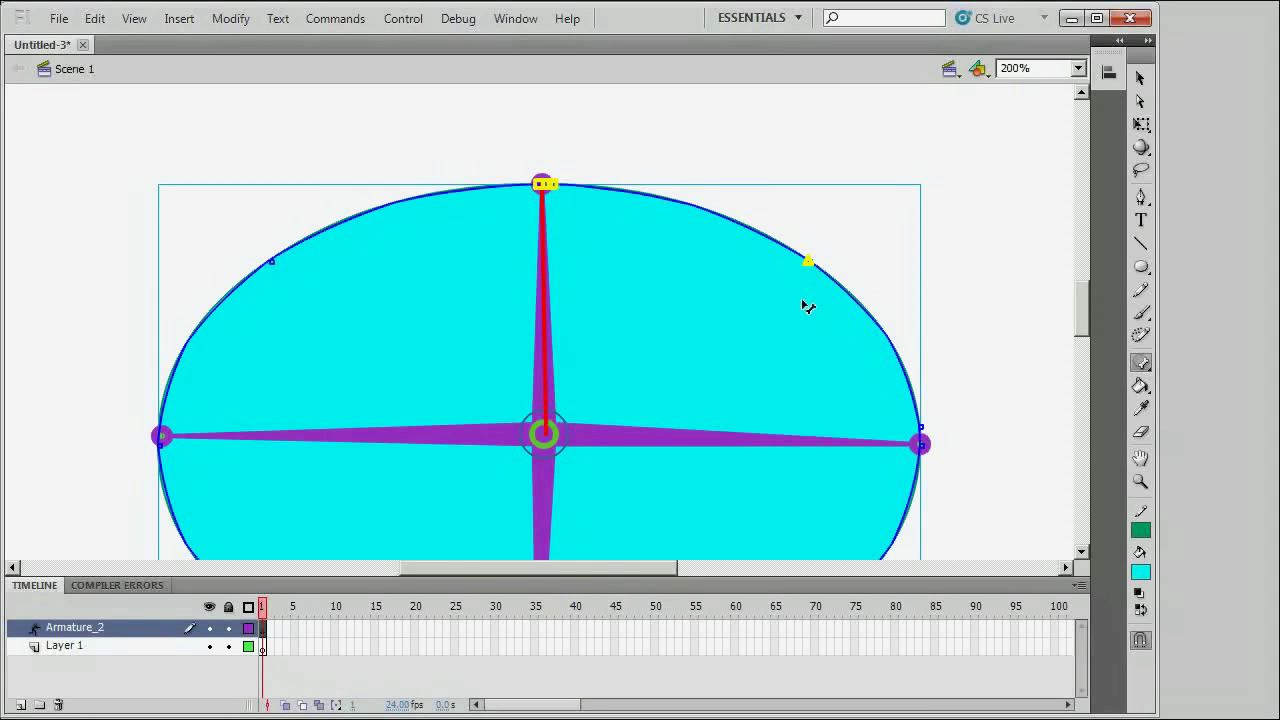
pyautogui.hotkey('ctrl', '=')
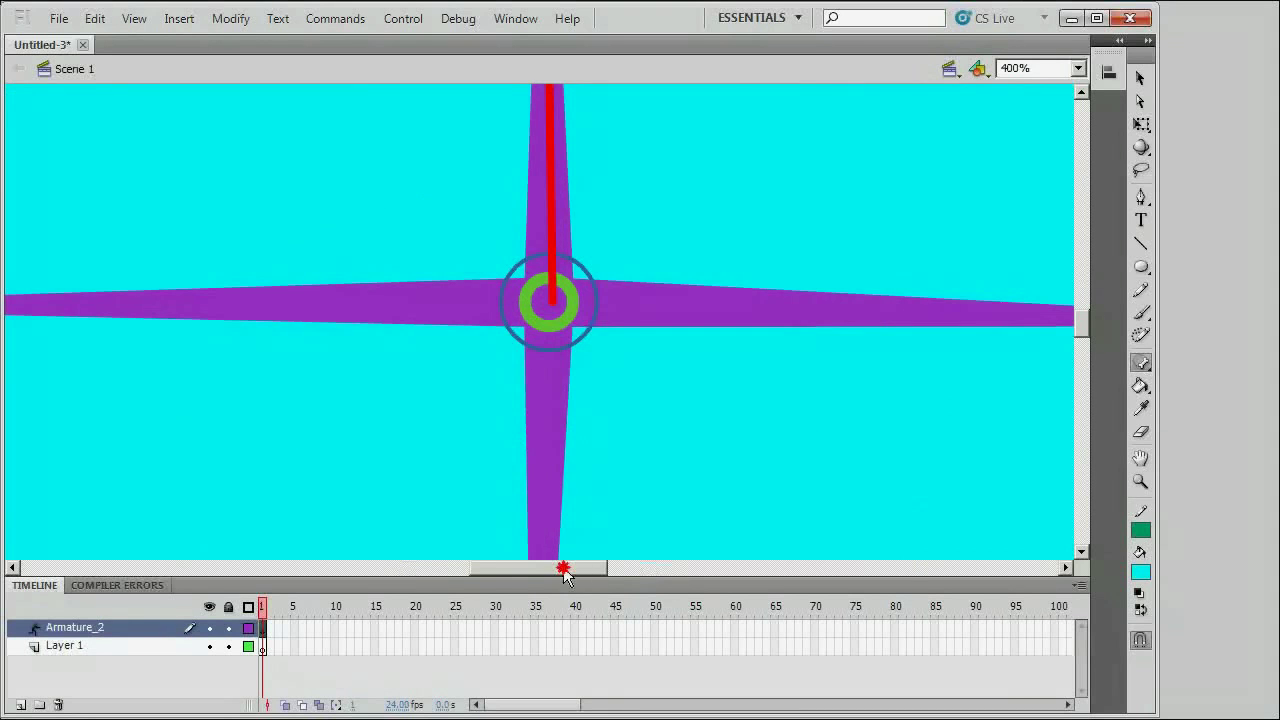
pyautogui.moveTo(564, 573); pyautogui.dragTo(630, 570)
pyautogui.moveTo(1081, 320); pyautogui.dragTo(1080, 300)
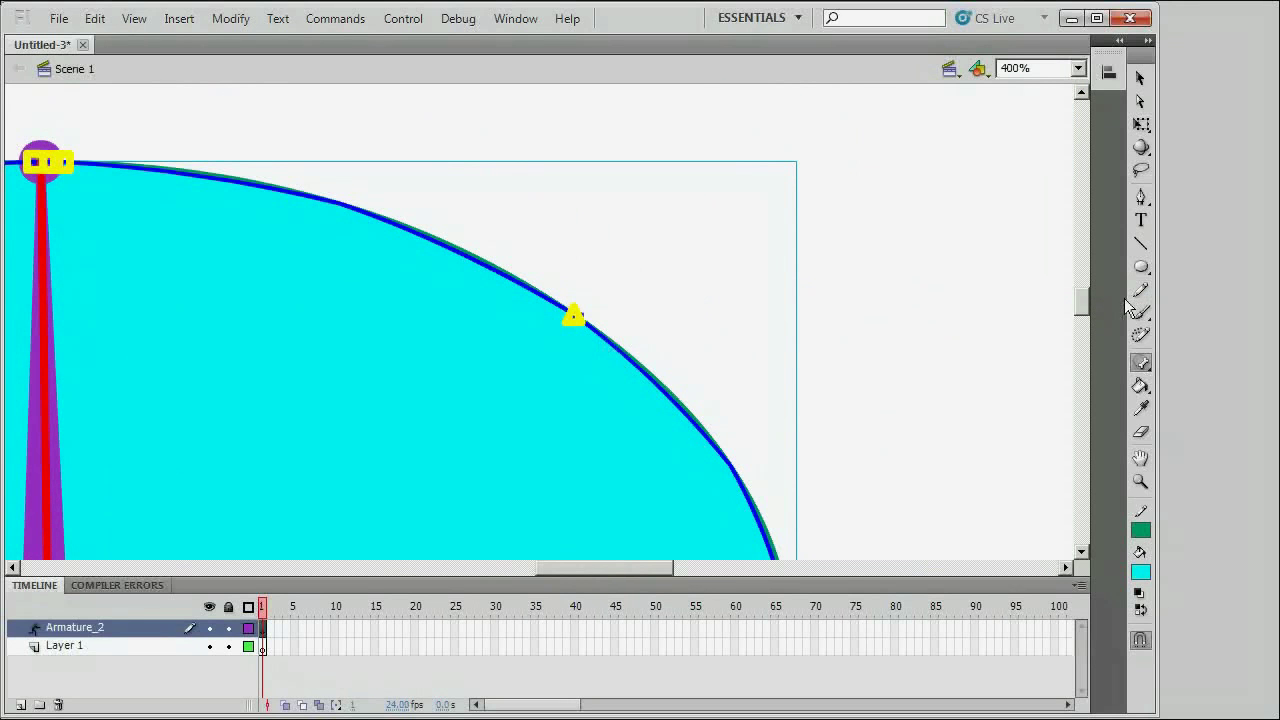
pyautogui.moveTo(1081, 296); pyautogui.dragTo(1082, 318)
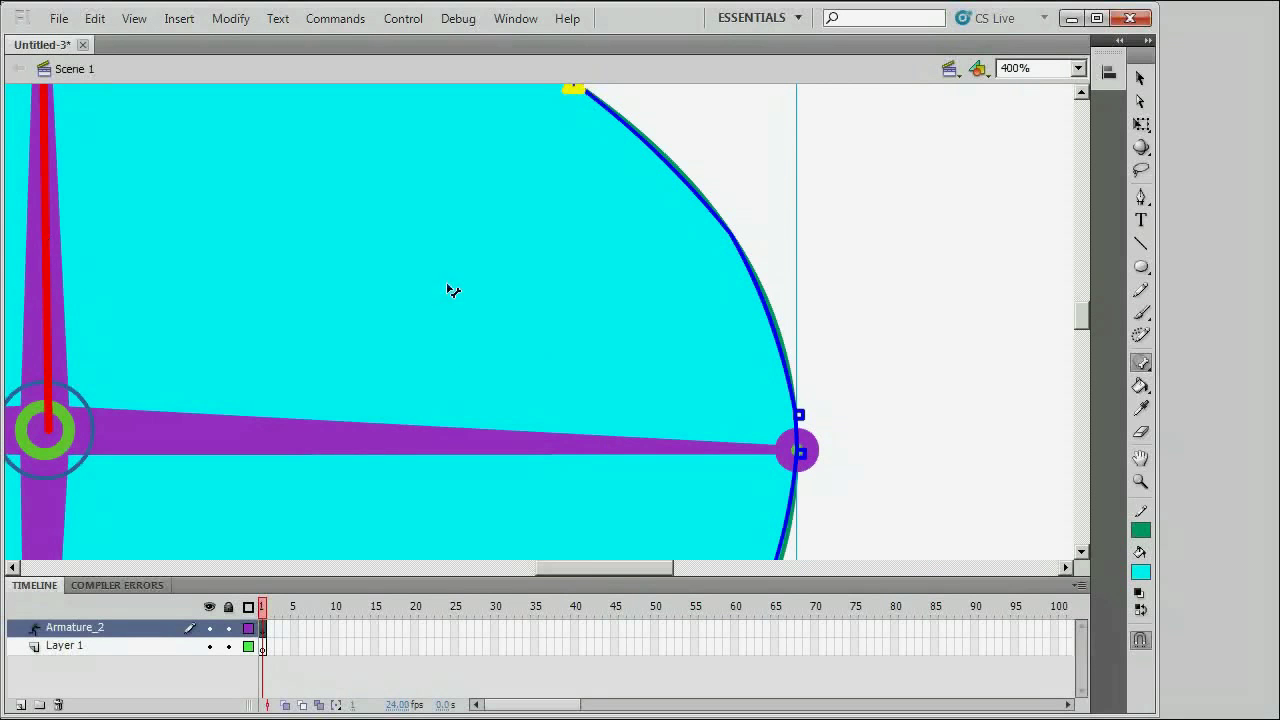
pyautogui.moveTo(1082, 326); pyautogui.dragTo(1082, 309)
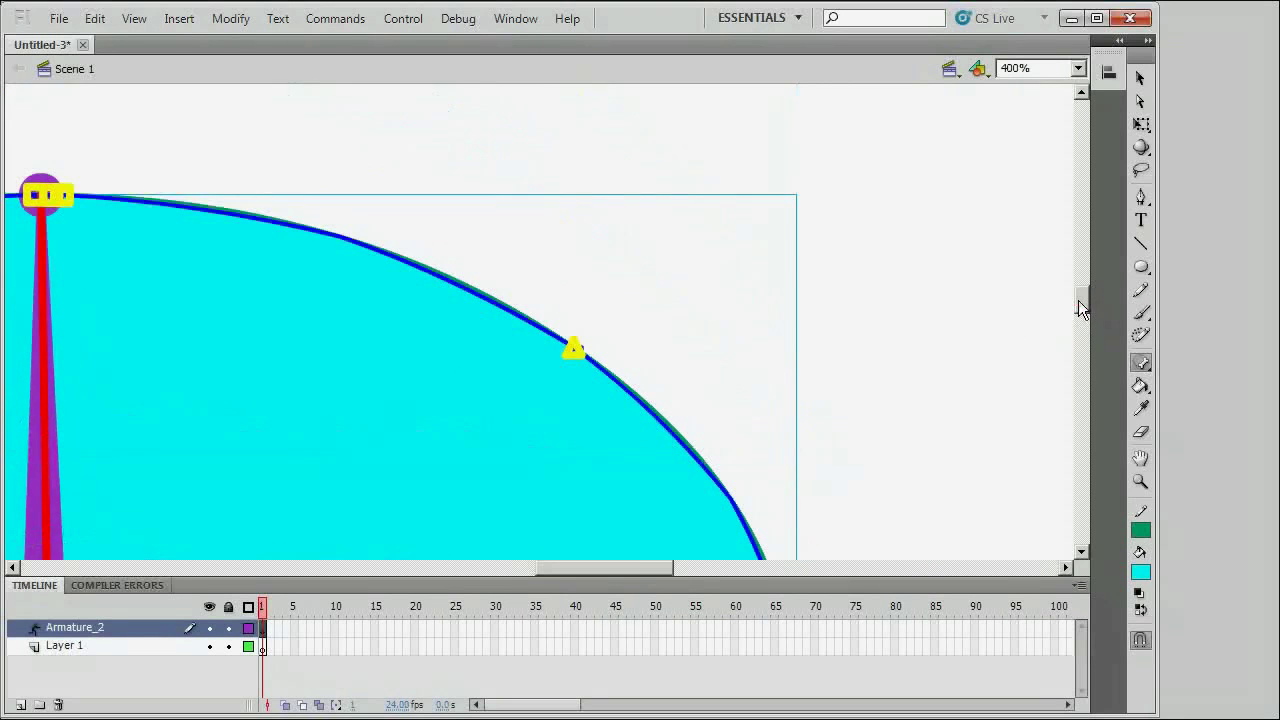
pyautogui.click(1140, 78)
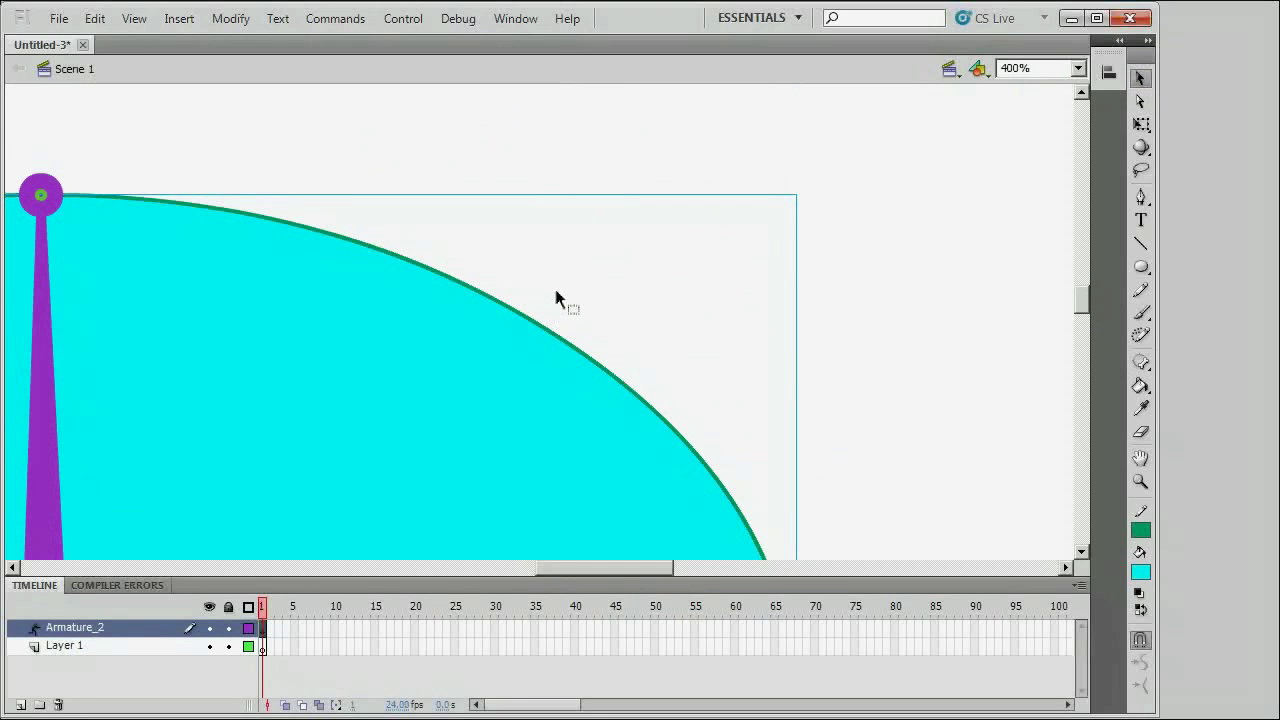
# - Zoom out, test-bend the top and right bones, and undo each bend
pyautogui.hotkey('ctrl', '-')
pyautogui.moveTo(289, 258); pyautogui.dragTo(408, 339)
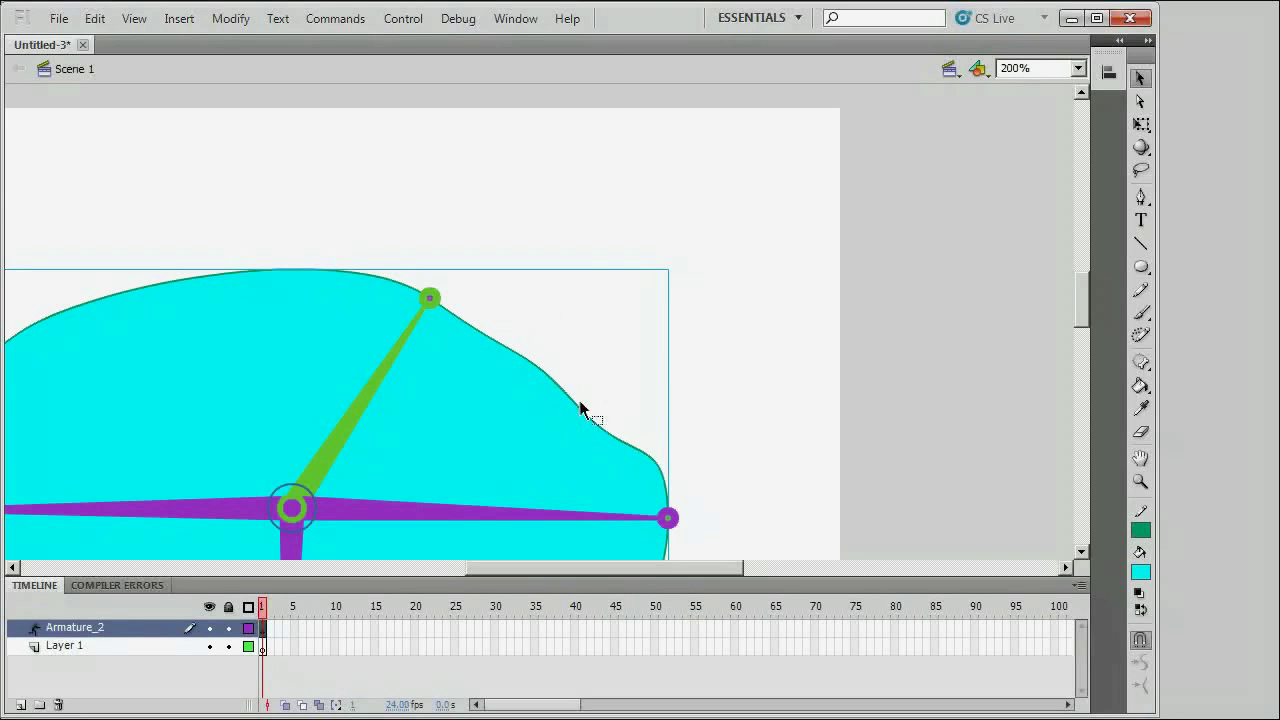
pyautogui.hotkey('ctrl', 'z')
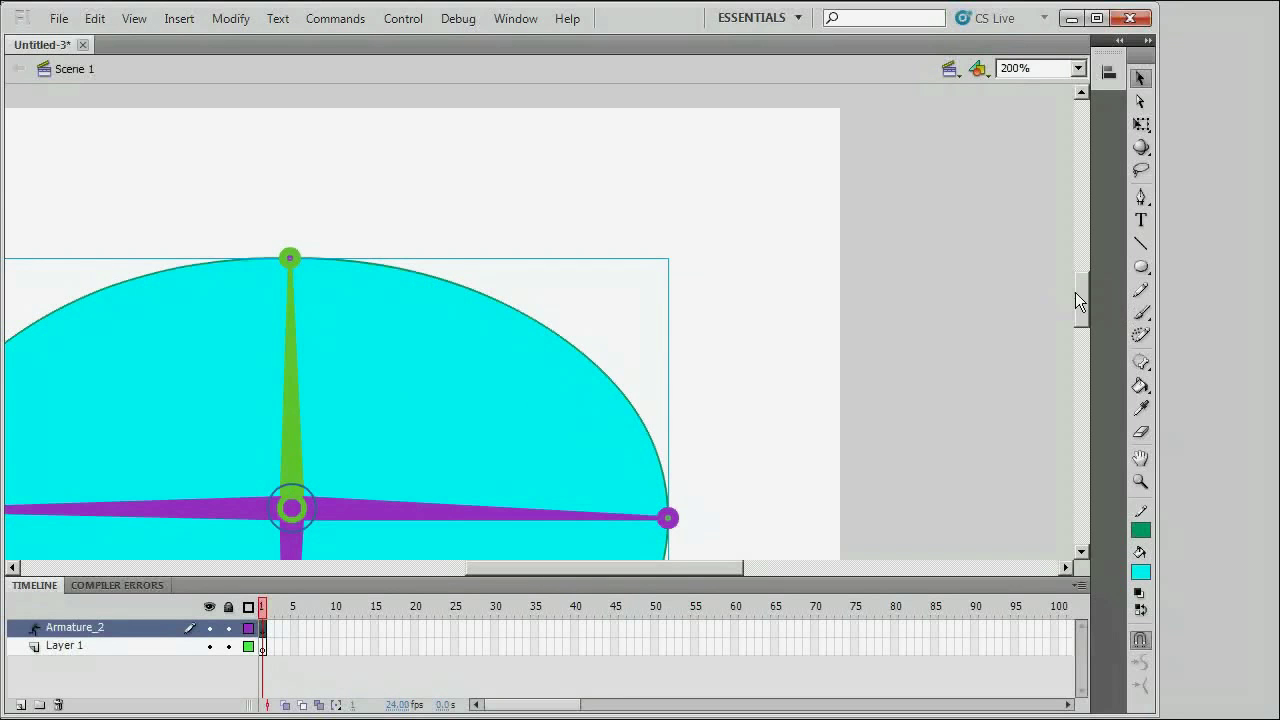
pyautogui.moveTo(669, 519); pyautogui.dragTo(648, 390)
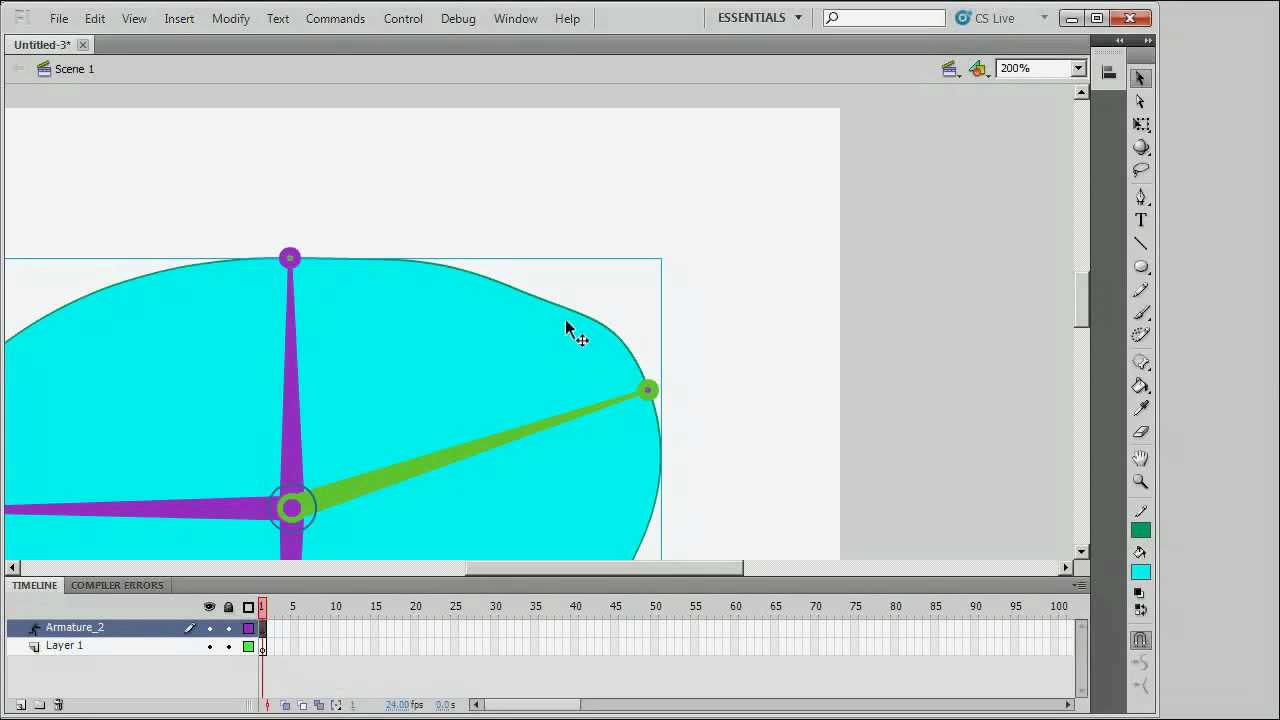
pyautogui.hotkey('ctrl', 'z')
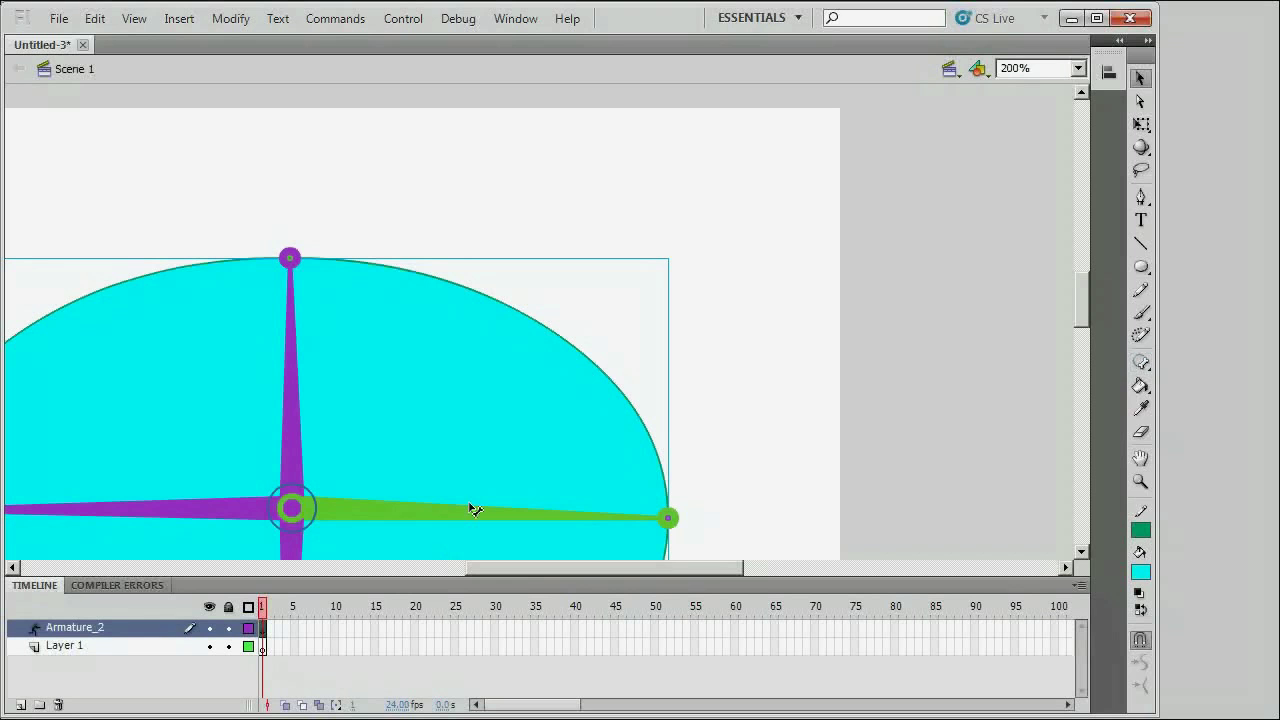
# - Add a control point to the oval's upper outline with the Subselection tool
pyautogui.click(1141, 101)
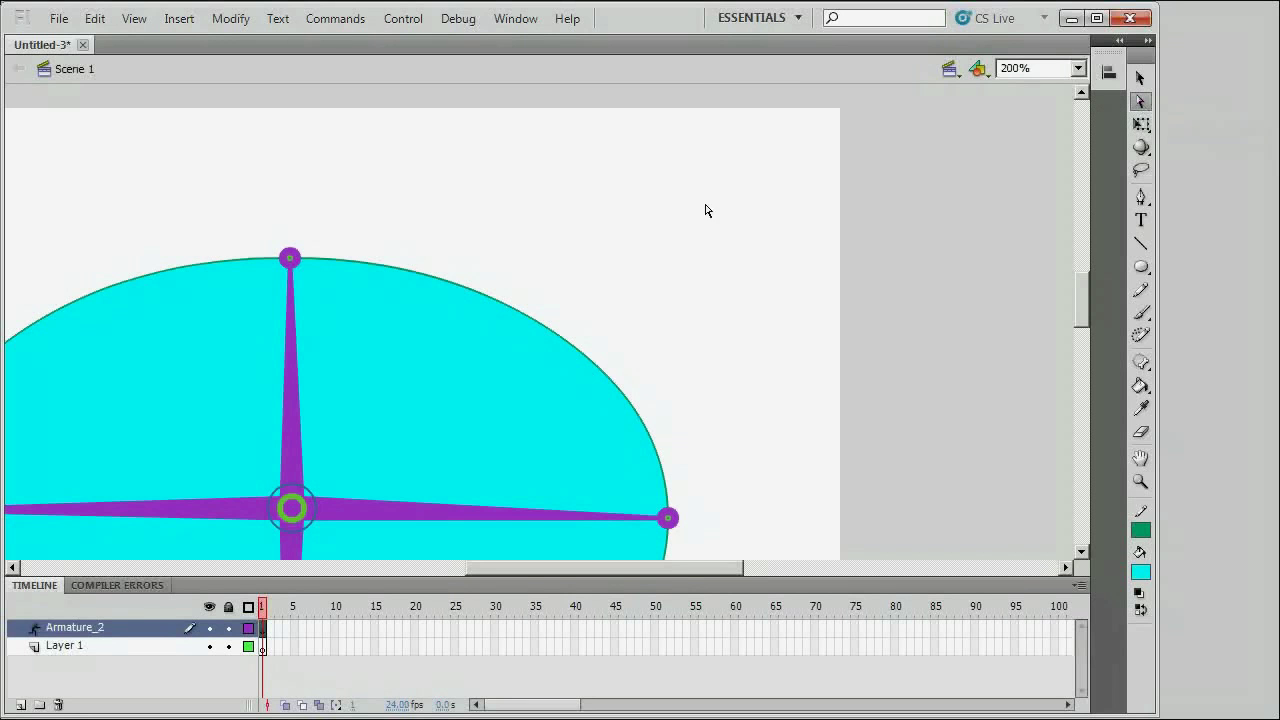
pyautogui.click(480, 292)
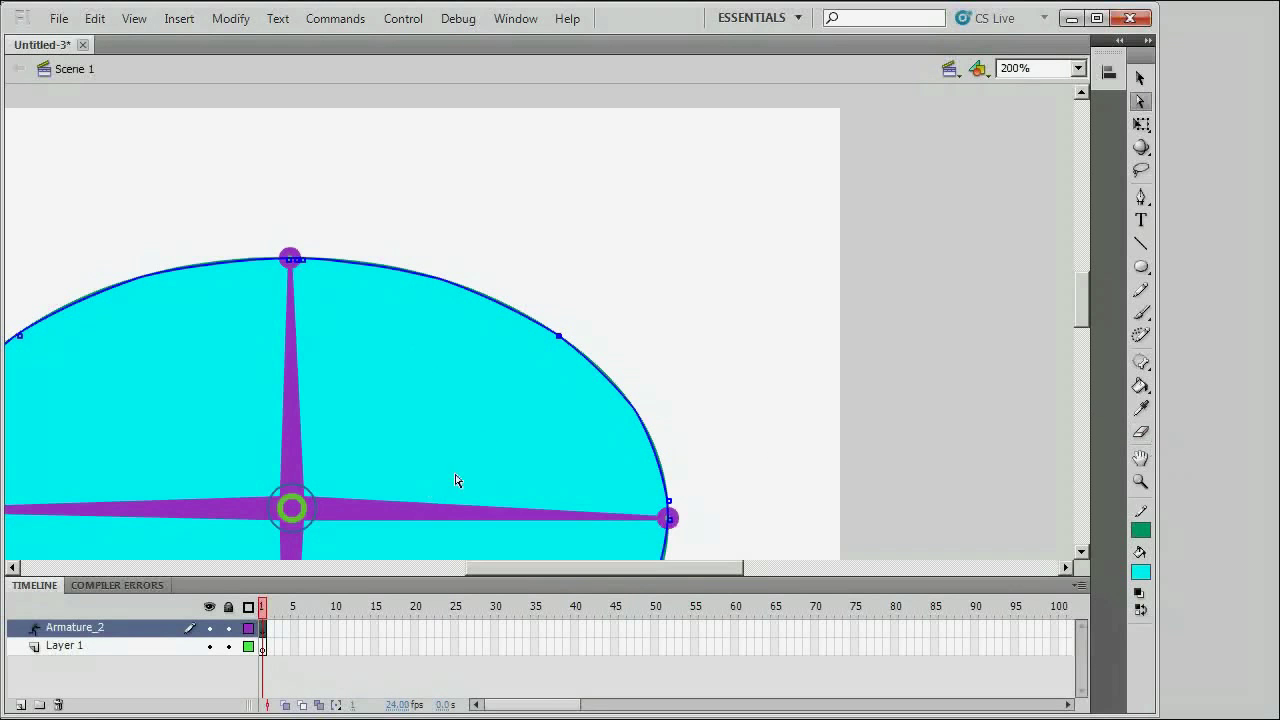
pyautogui.click(437, 279)
pyautogui.click(1141, 363)
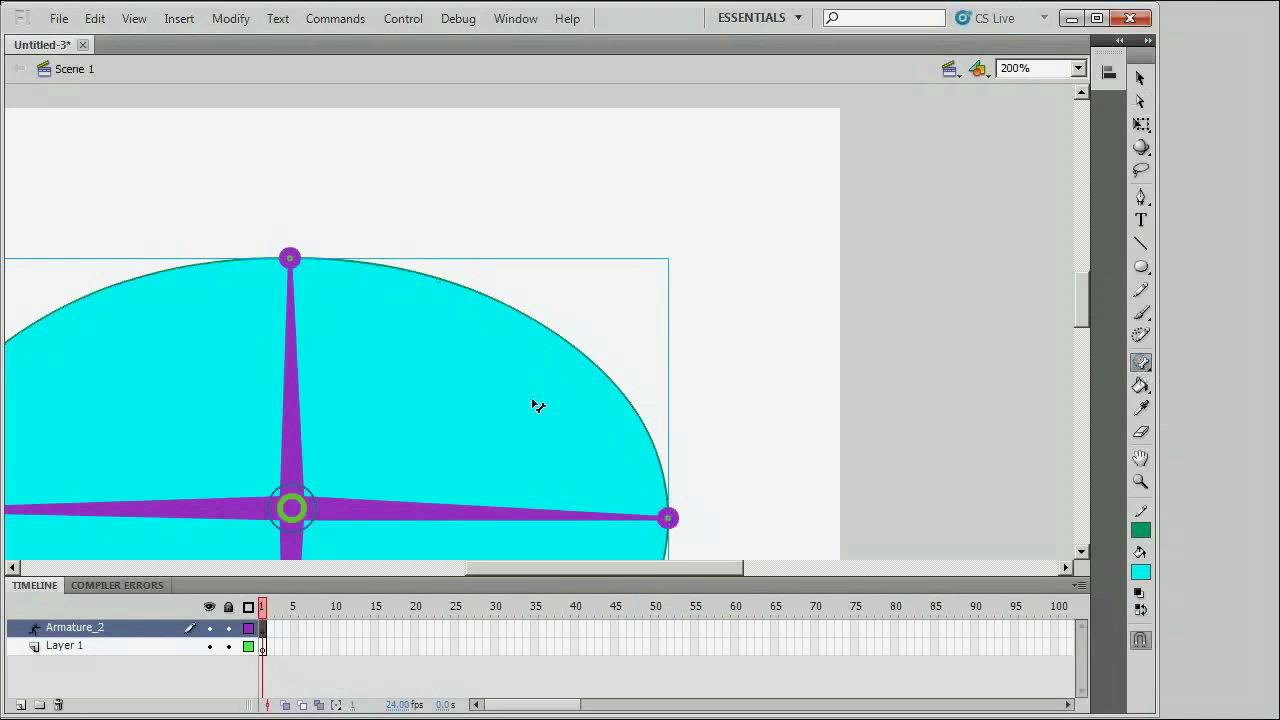
pyautogui.click(293, 395)
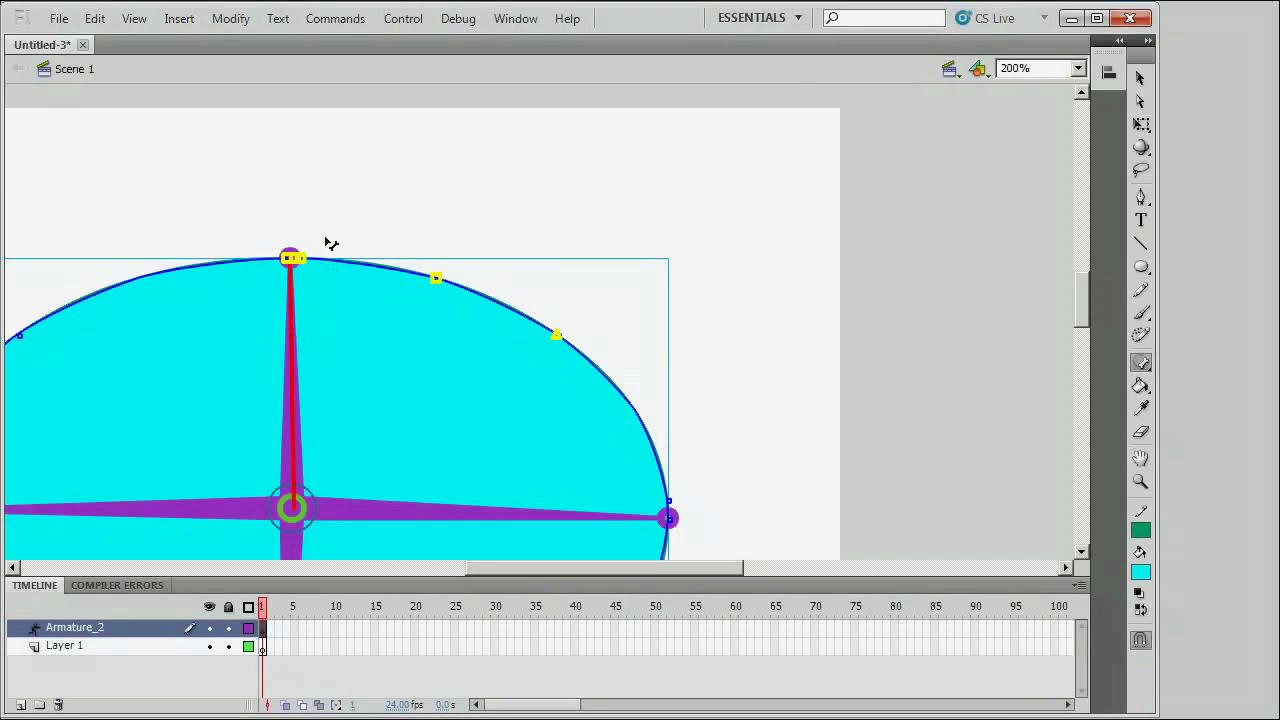
pyautogui.click(1139, 82)
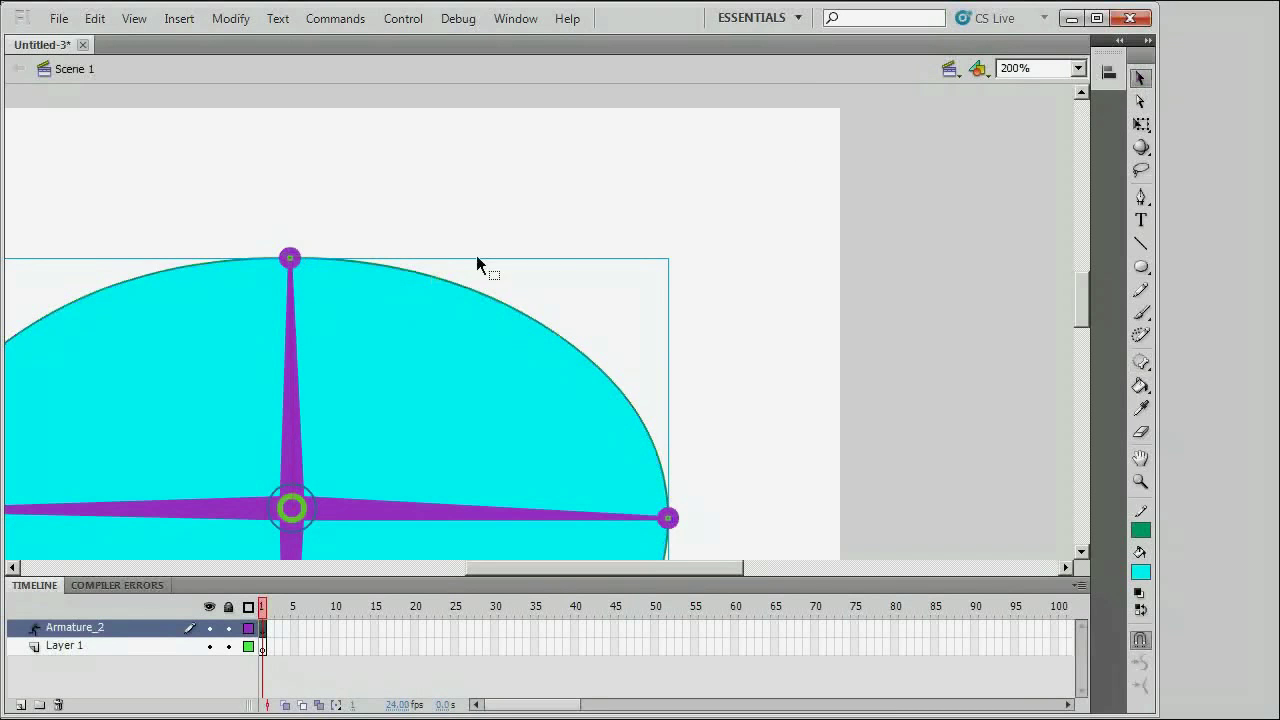
pyautogui.moveTo(290, 261); pyautogui.dragTo(391, 349)
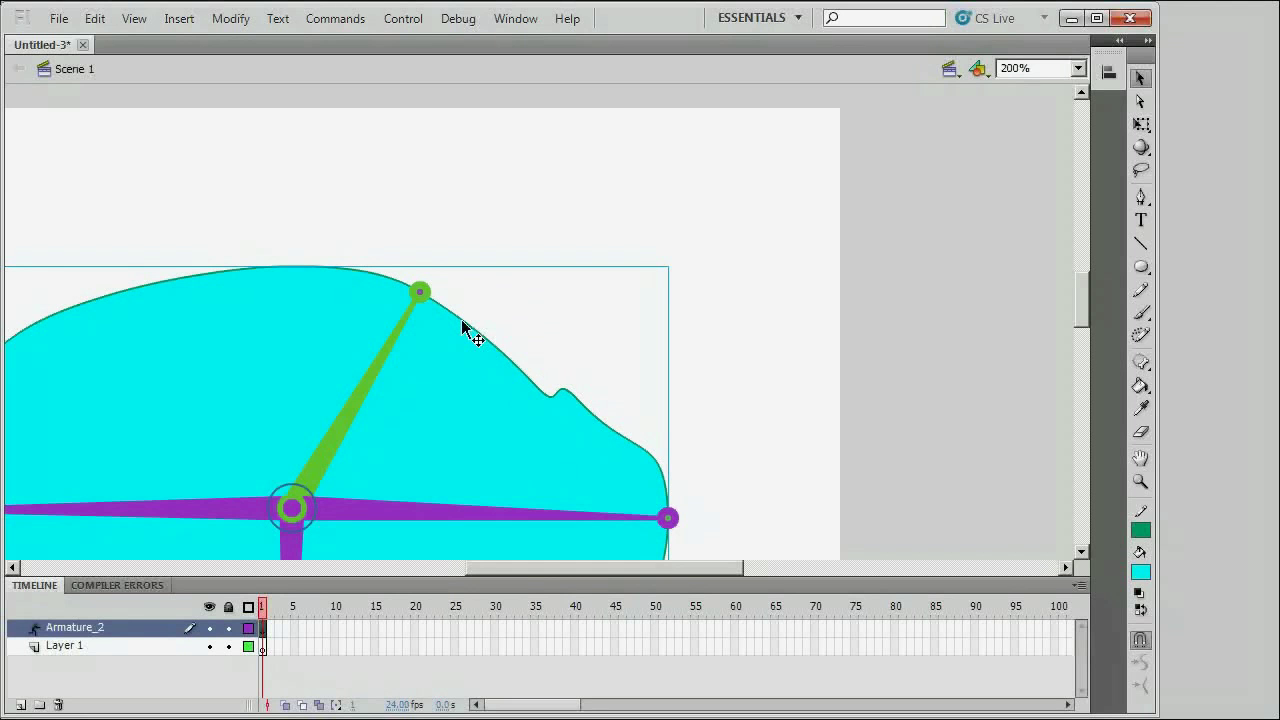
pyautogui.hotkey('ctrl', 'z')
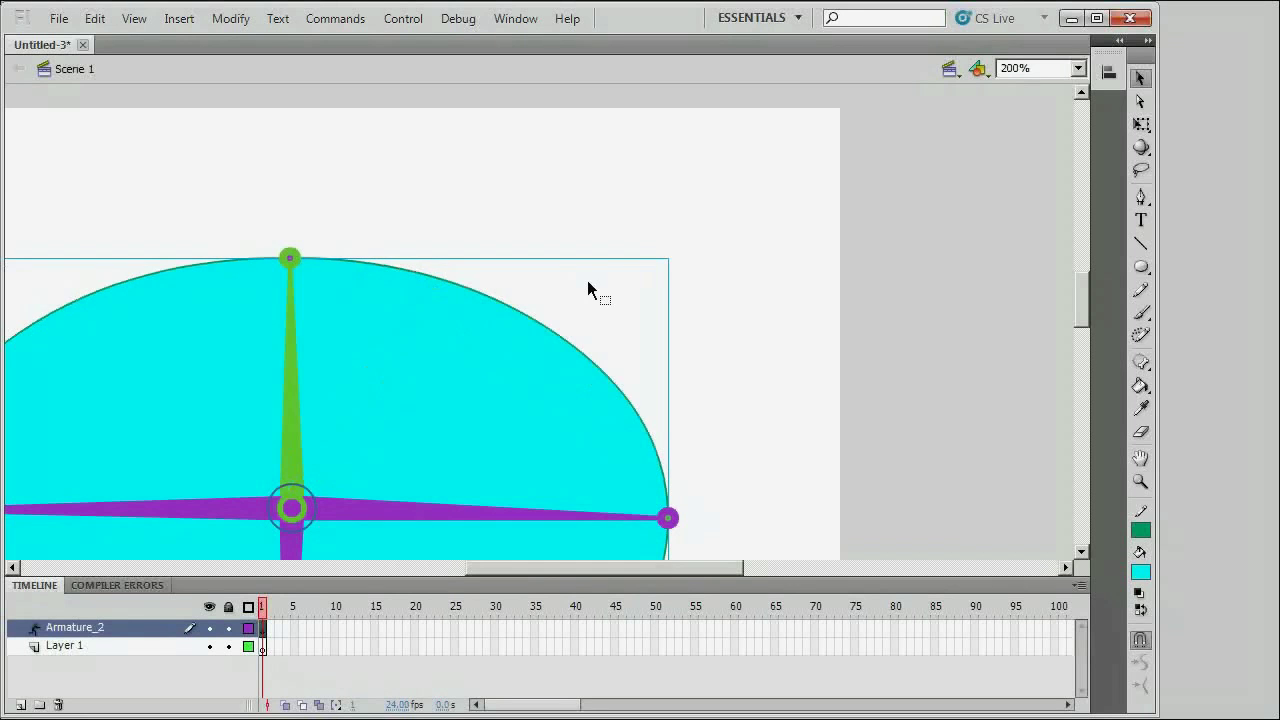
pyautogui.click(1145, 112)
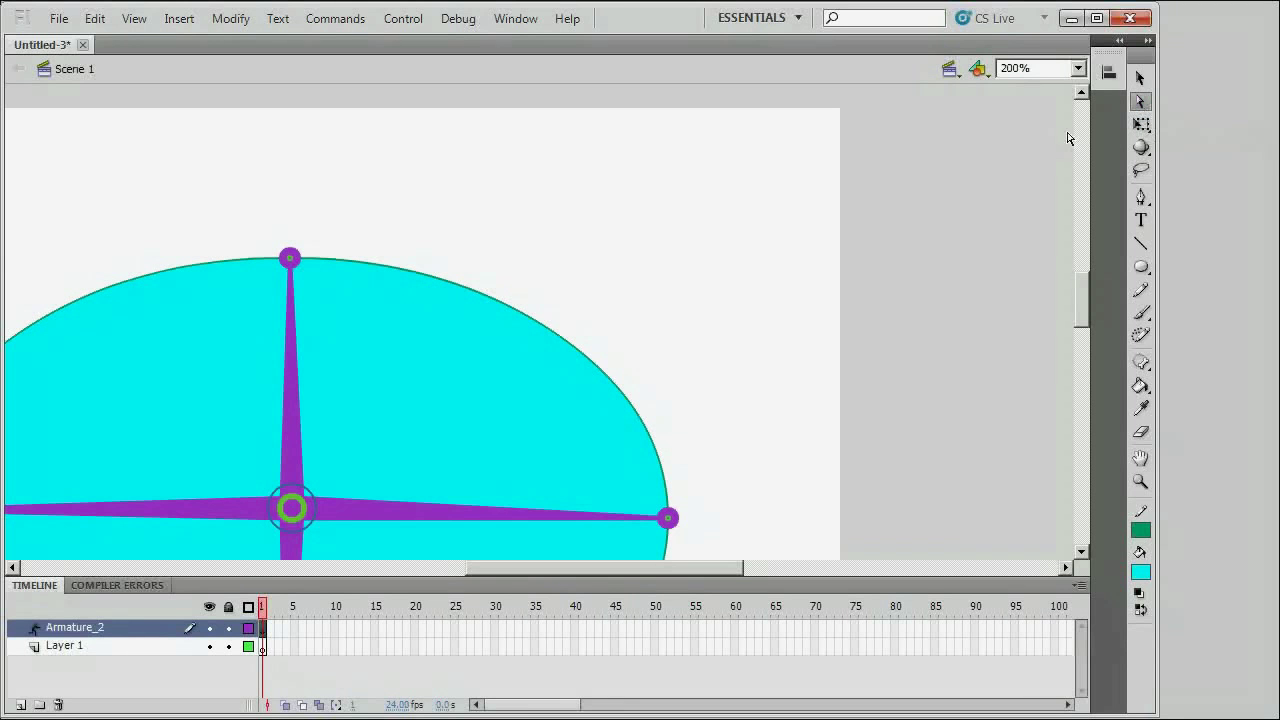
# - Delete the misplaced upper-outline control point and add a new one slightly nearer the apex
pyautogui.click(512, 310)
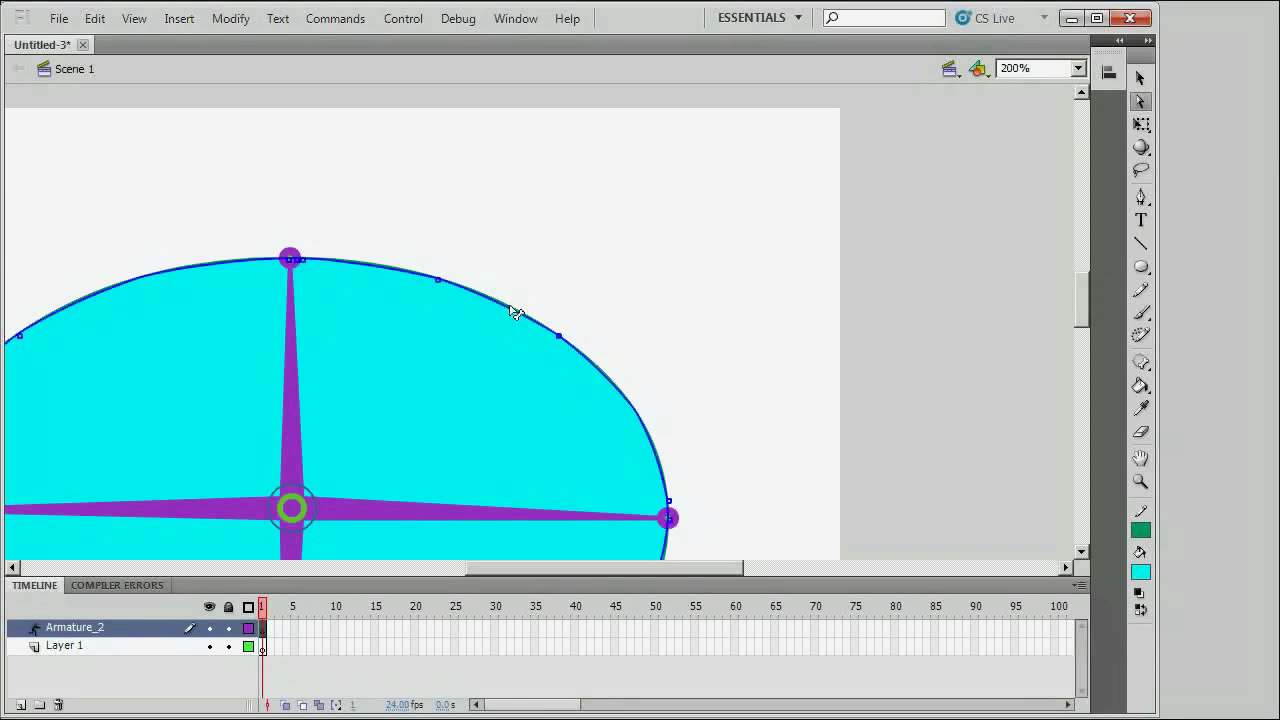
pyautogui.click(441, 280)
pyautogui.press('Delete')
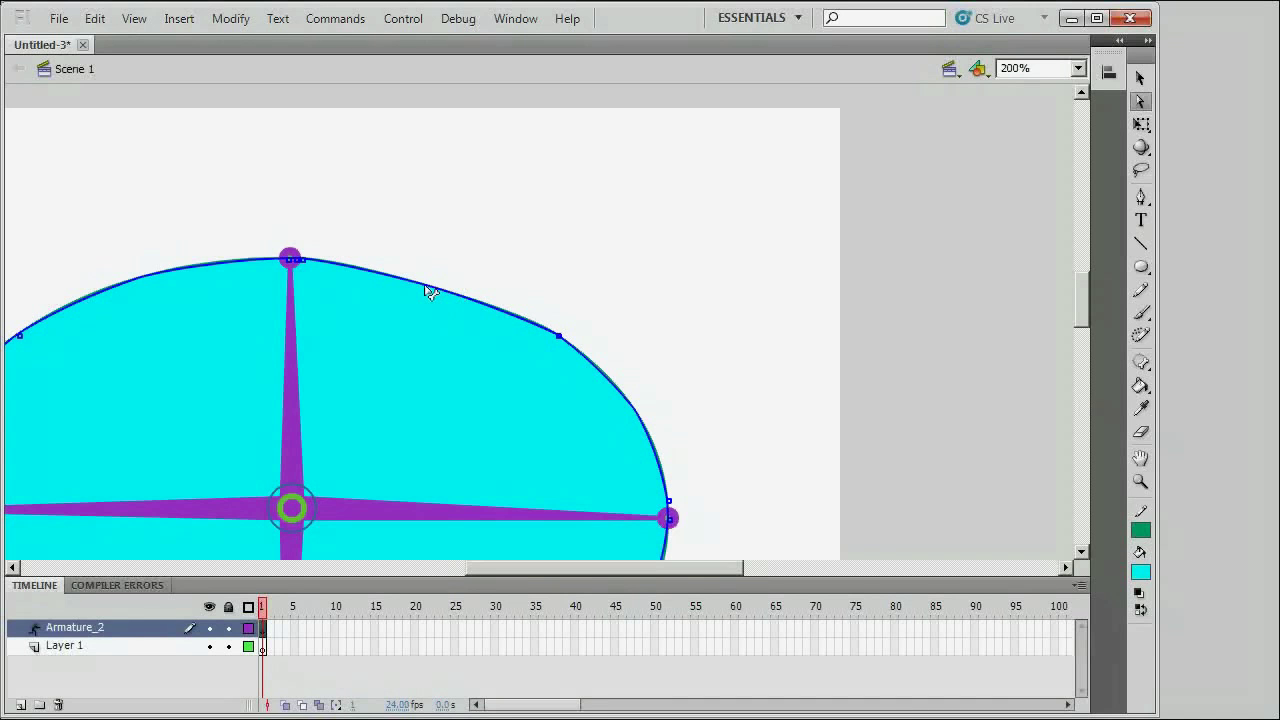
pyautogui.click(426, 286)
pyautogui.hotkey('ctrl', '=')
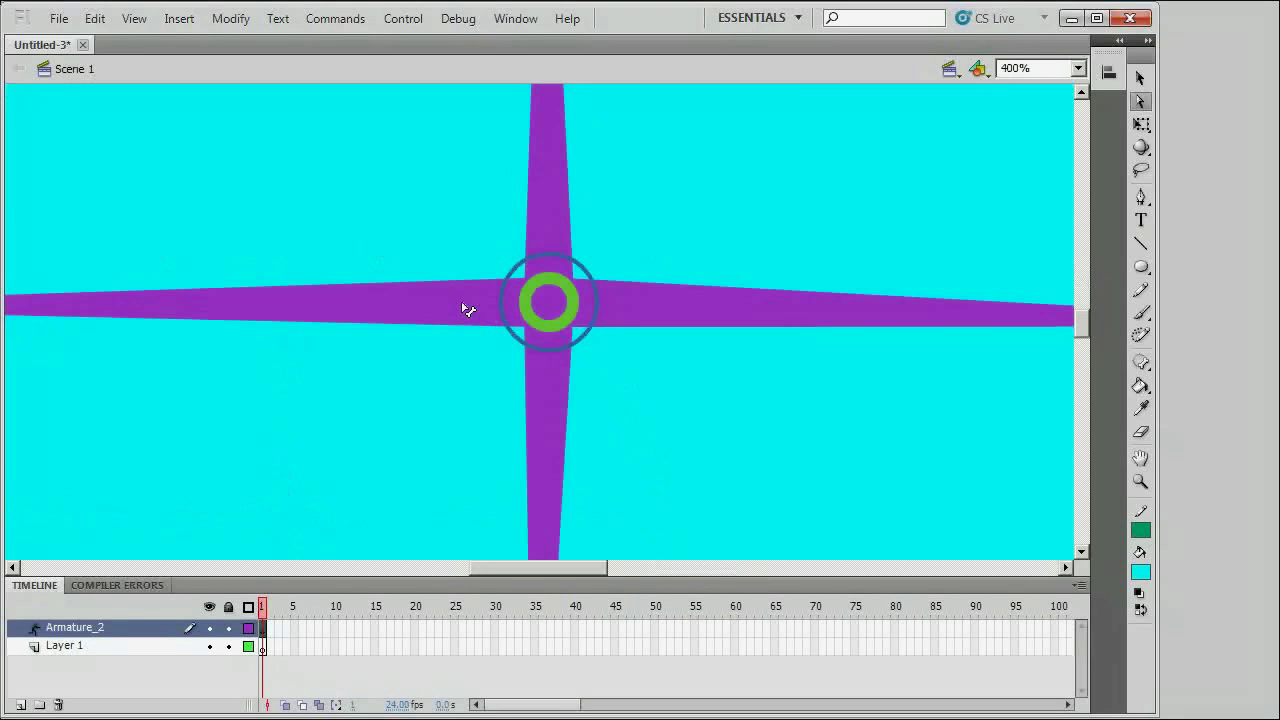
# - Drag the new point up into a bump at 400% and reshape its left and upper curve handles
pyautogui.moveTo(1081, 336); pyautogui.dragTo(1082, 290)
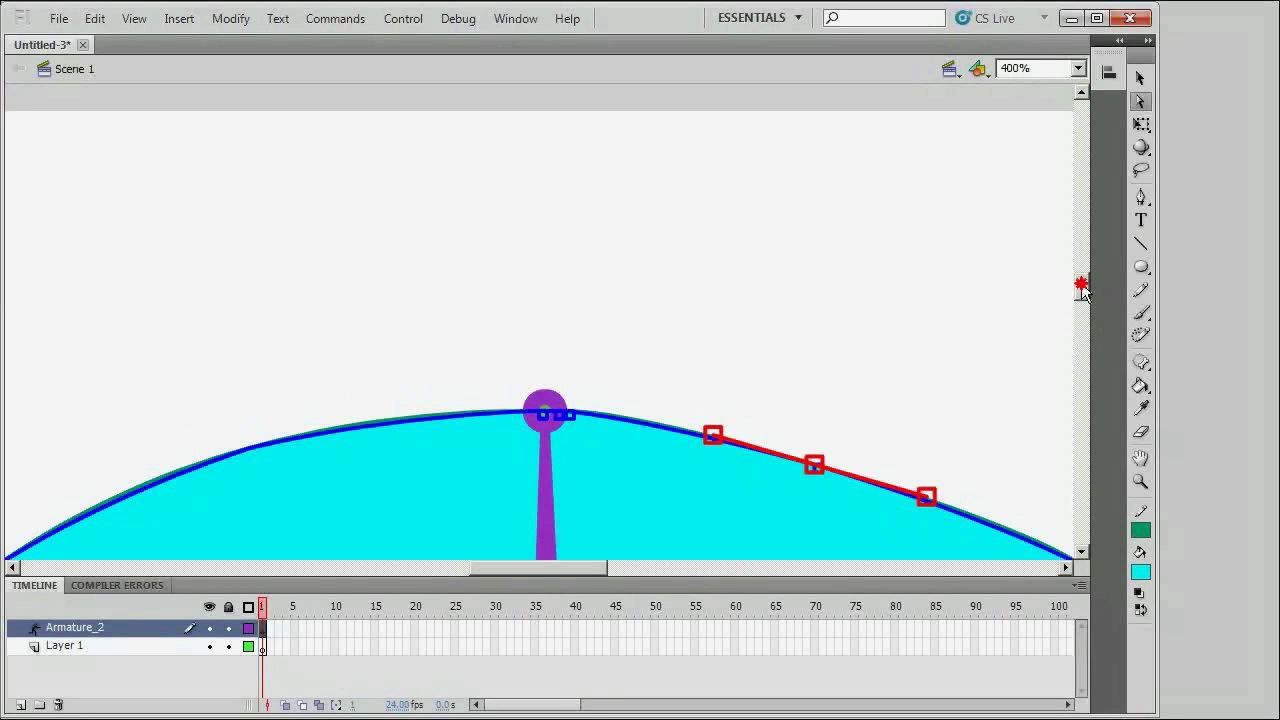
pyautogui.scroll(-3, 1082, 290)
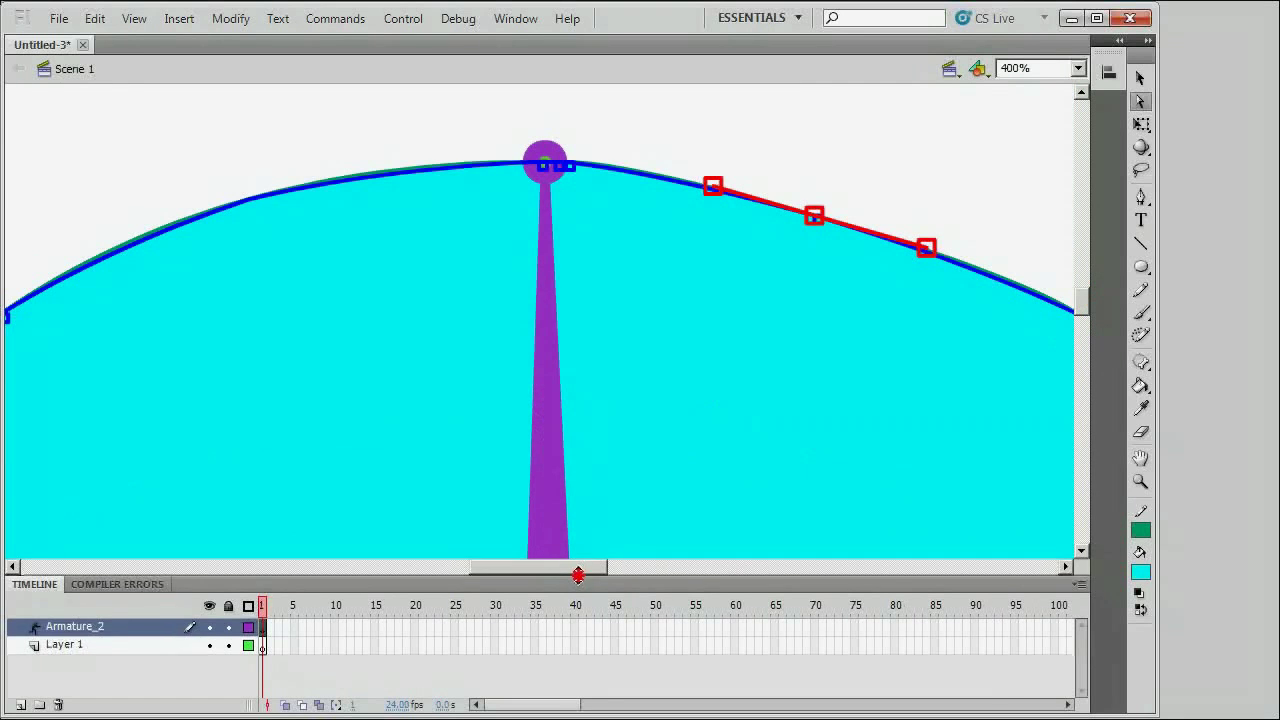
pyautogui.moveTo(569, 570); pyautogui.dragTo(596, 572)
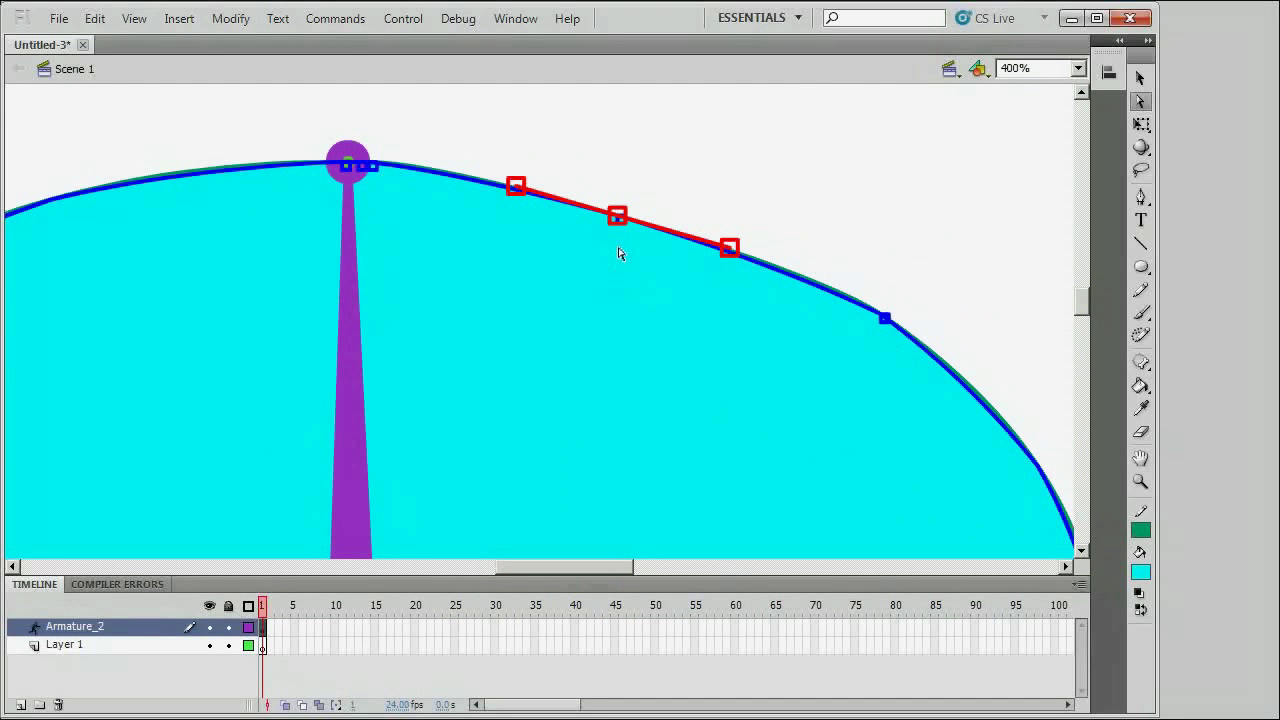
pyautogui.moveTo(620, 218); pyautogui.dragTo(648, 146)
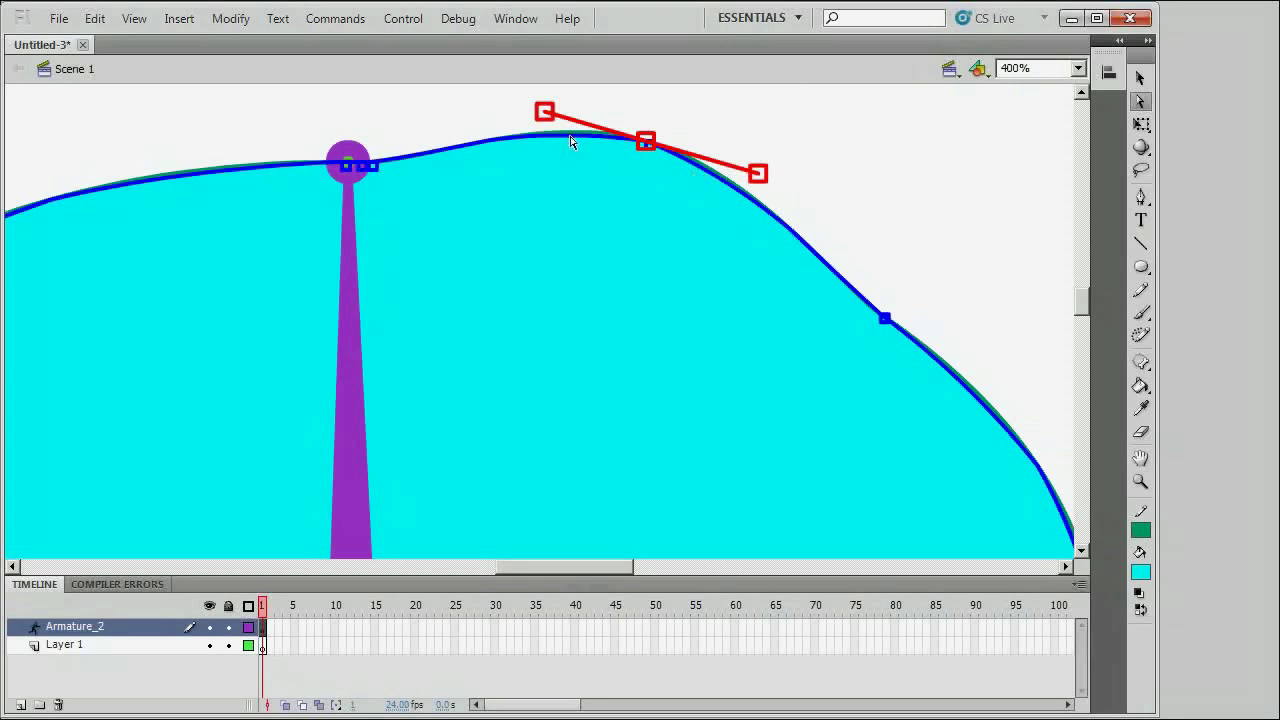
pyautogui.moveTo(545, 118); pyautogui.dragTo(574, 193)
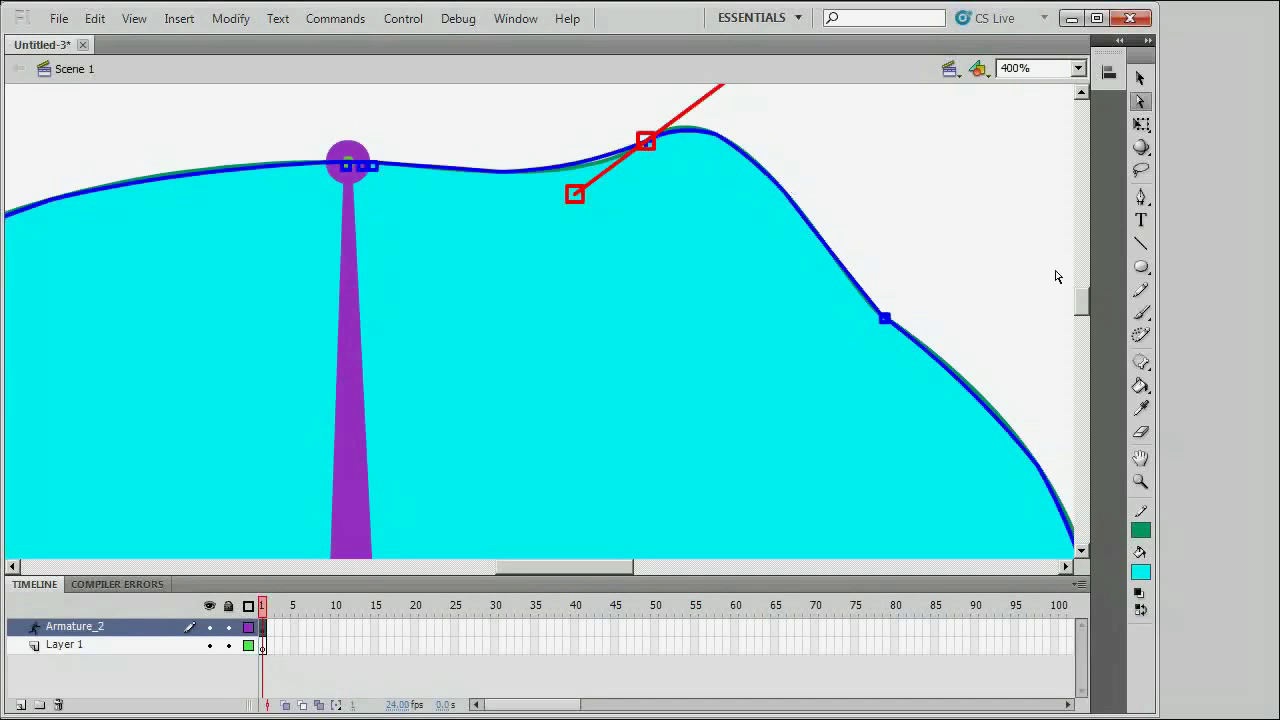
pyautogui.scroll(3, 1081, 296)
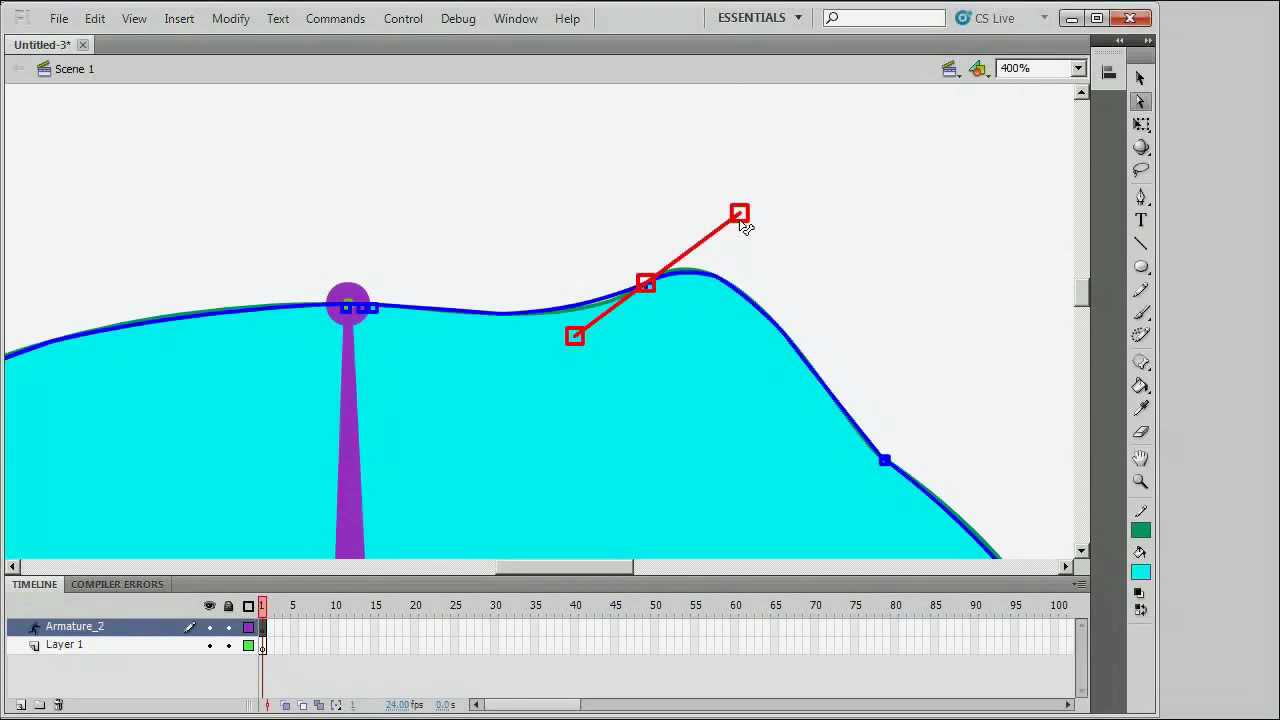
pyautogui.moveTo(743, 220); pyautogui.dragTo(697, 379)
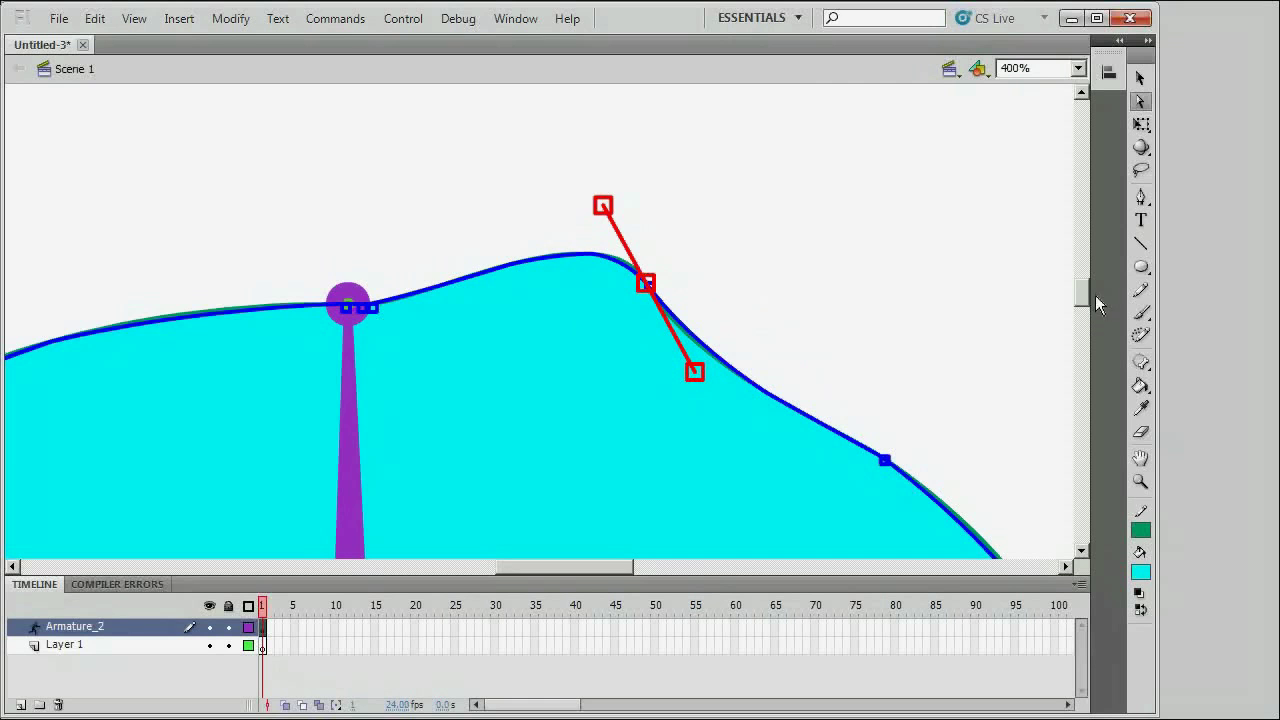
pyautogui.hotkey('ctrl', '-')
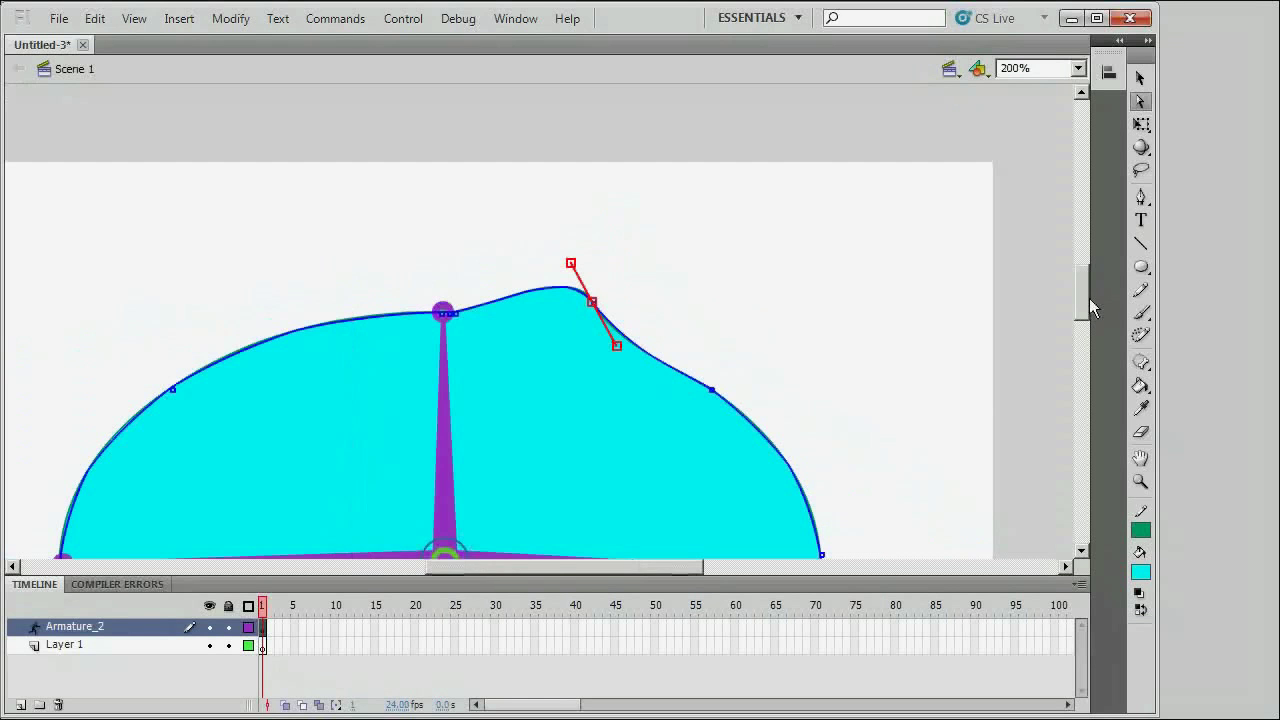
# - Pose the upper bone clockwise toward the upper right, denting the cyan oval's right outline and bump
pyautogui.moveTo(1078, 297); pyautogui.dragTo(1080, 306)
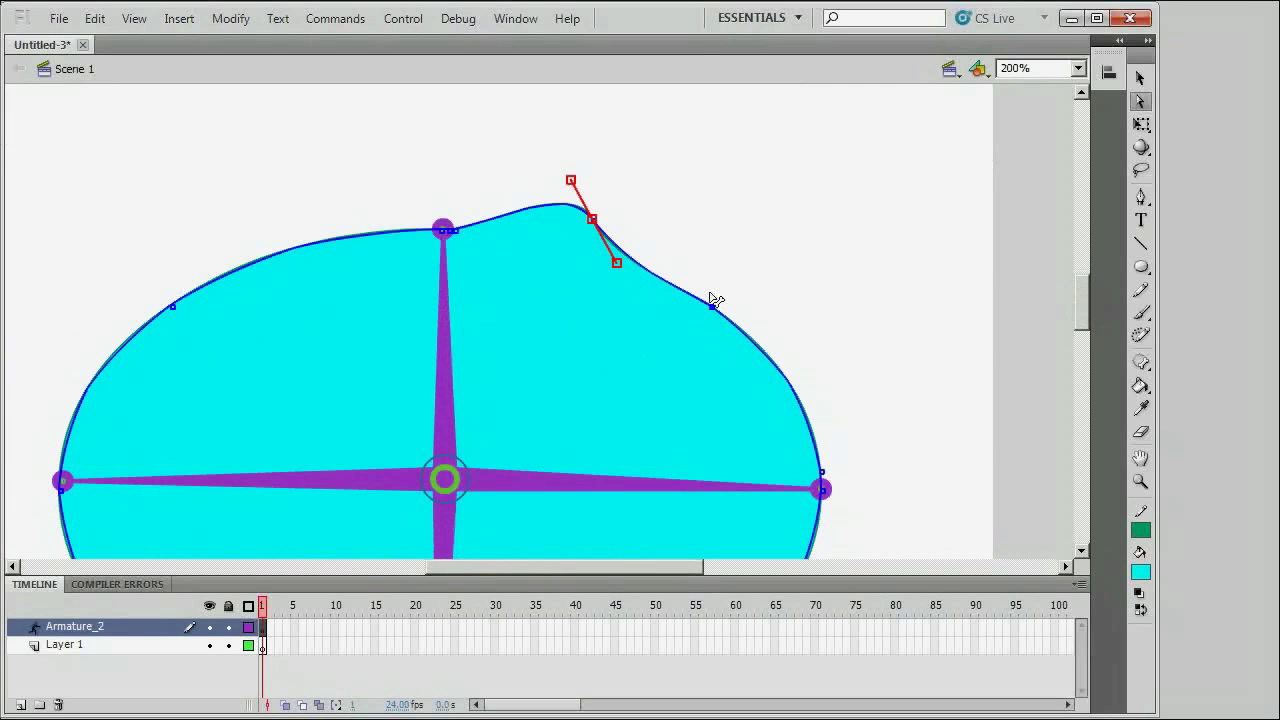
pyautogui.click(1139, 78)
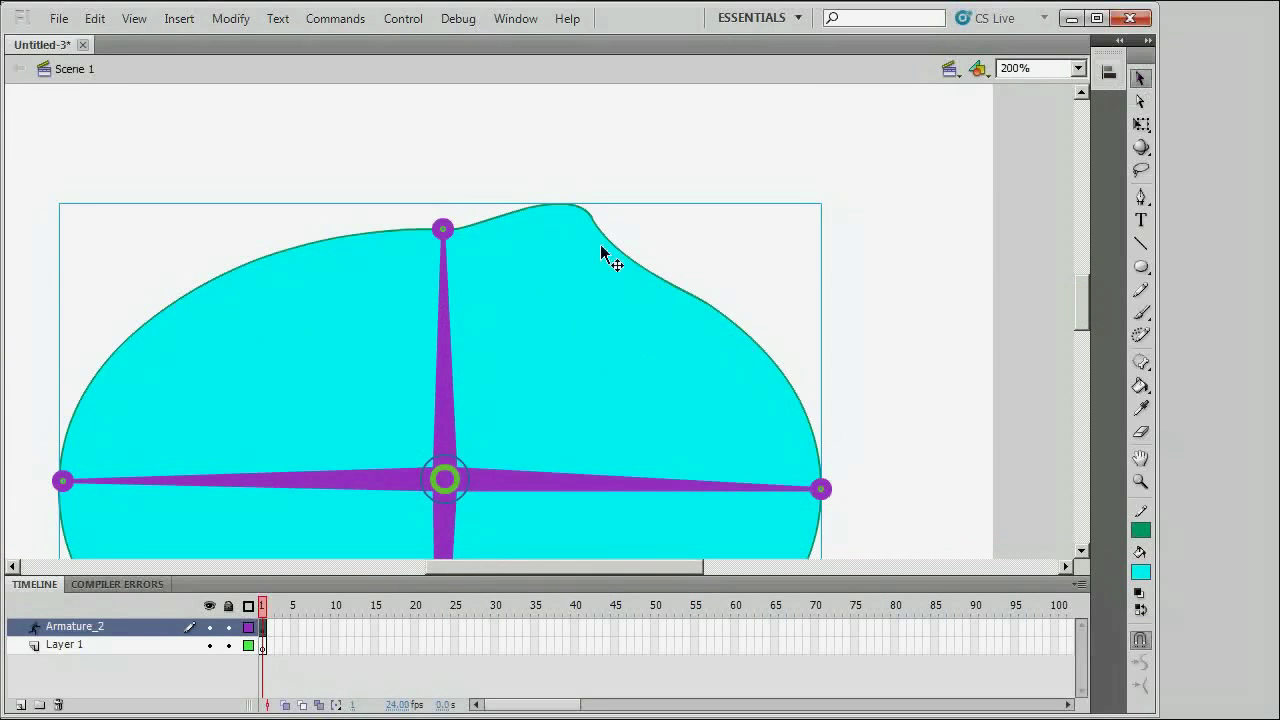
pyautogui.click(450, 233)
pyautogui.moveTo(450, 233); pyautogui.dragTo(560, 318)
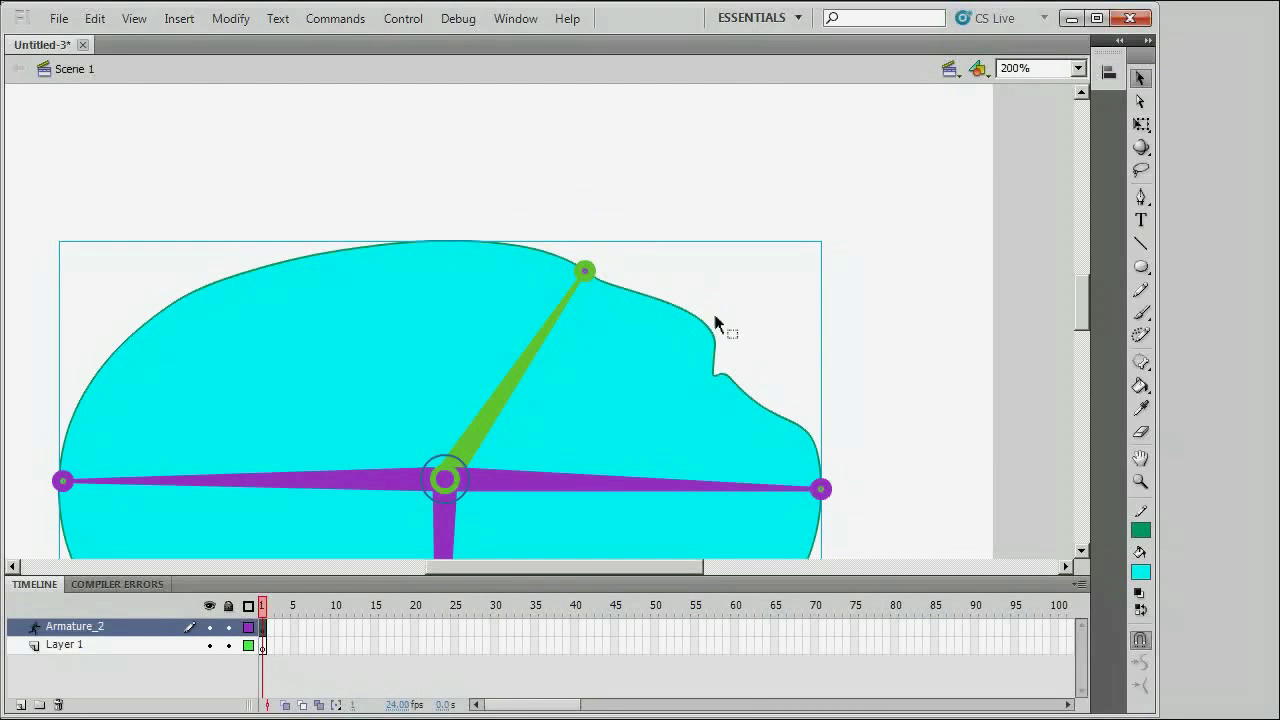
pyautogui.scroll(-3, 1081, 308)
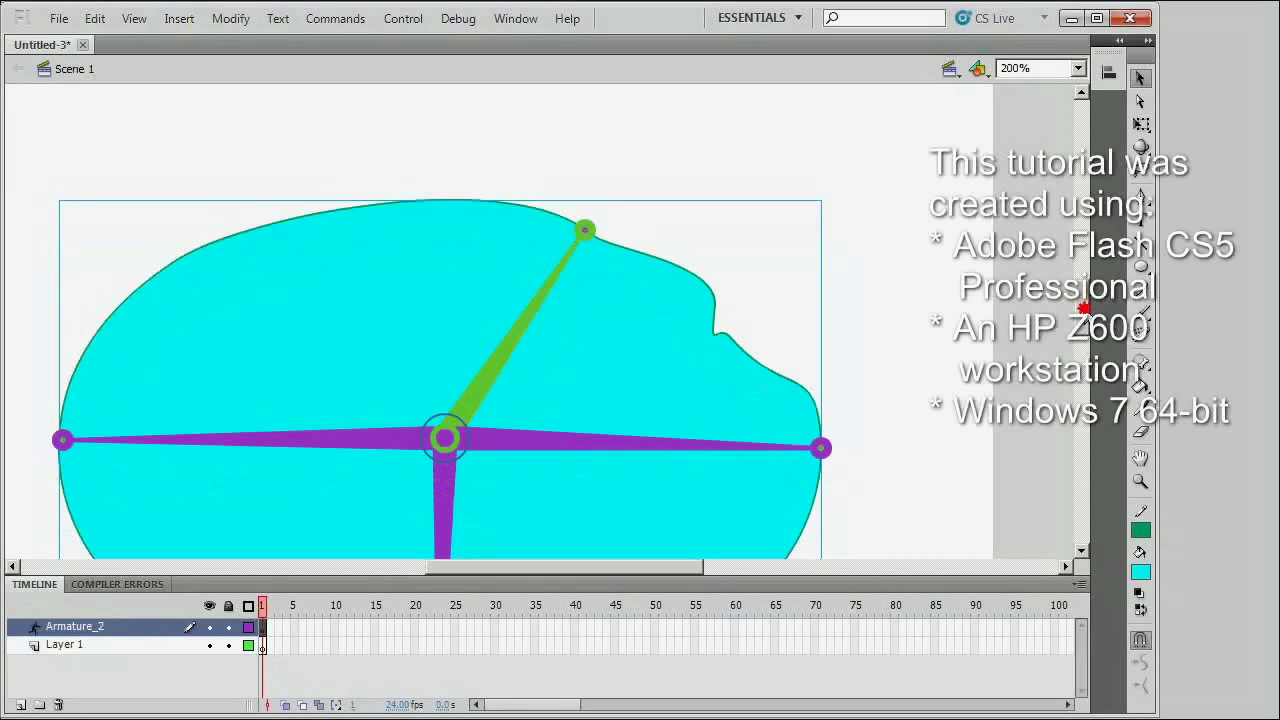